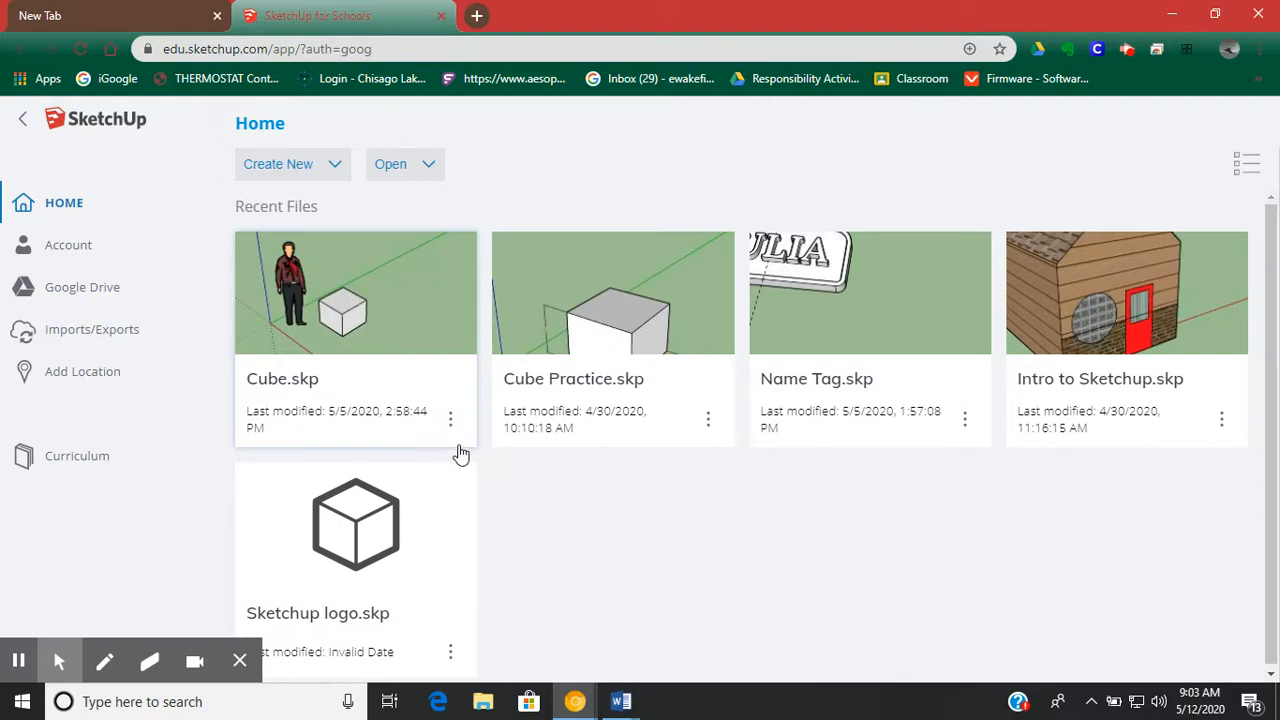
# Open the recent file Cube.skp
pyautogui.click(451, 421)
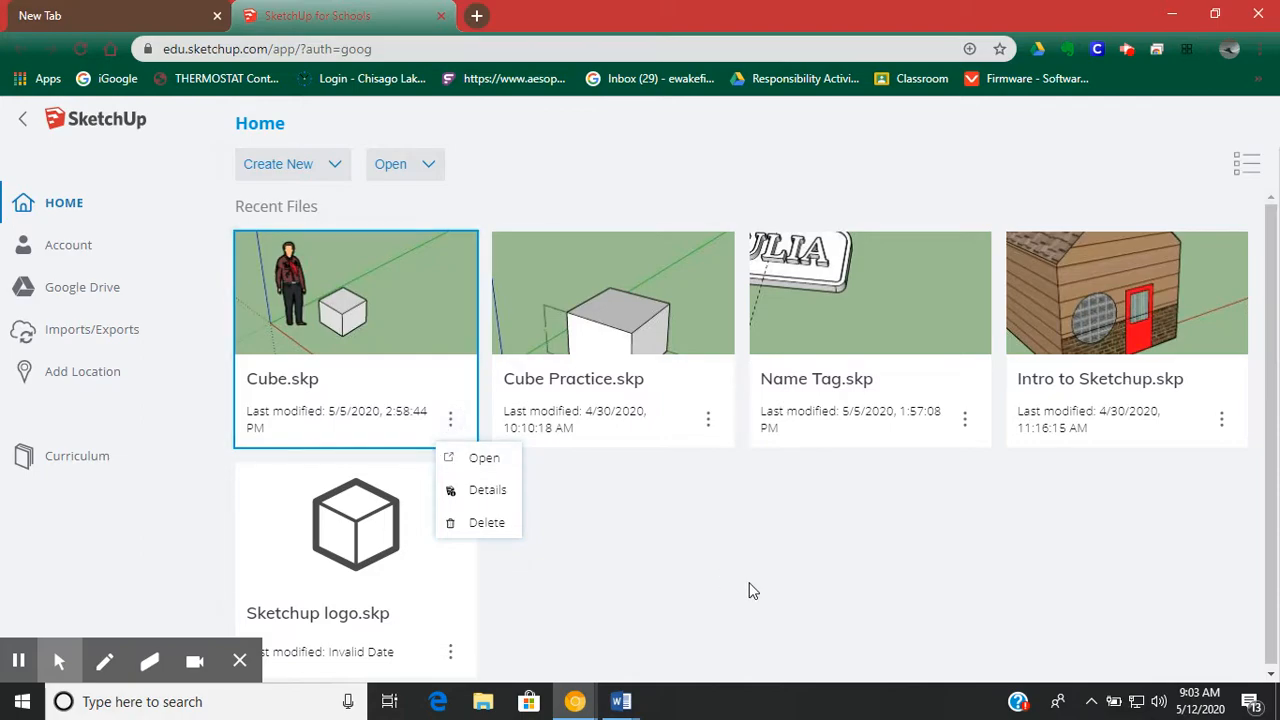
pyautogui.click(794, 564)
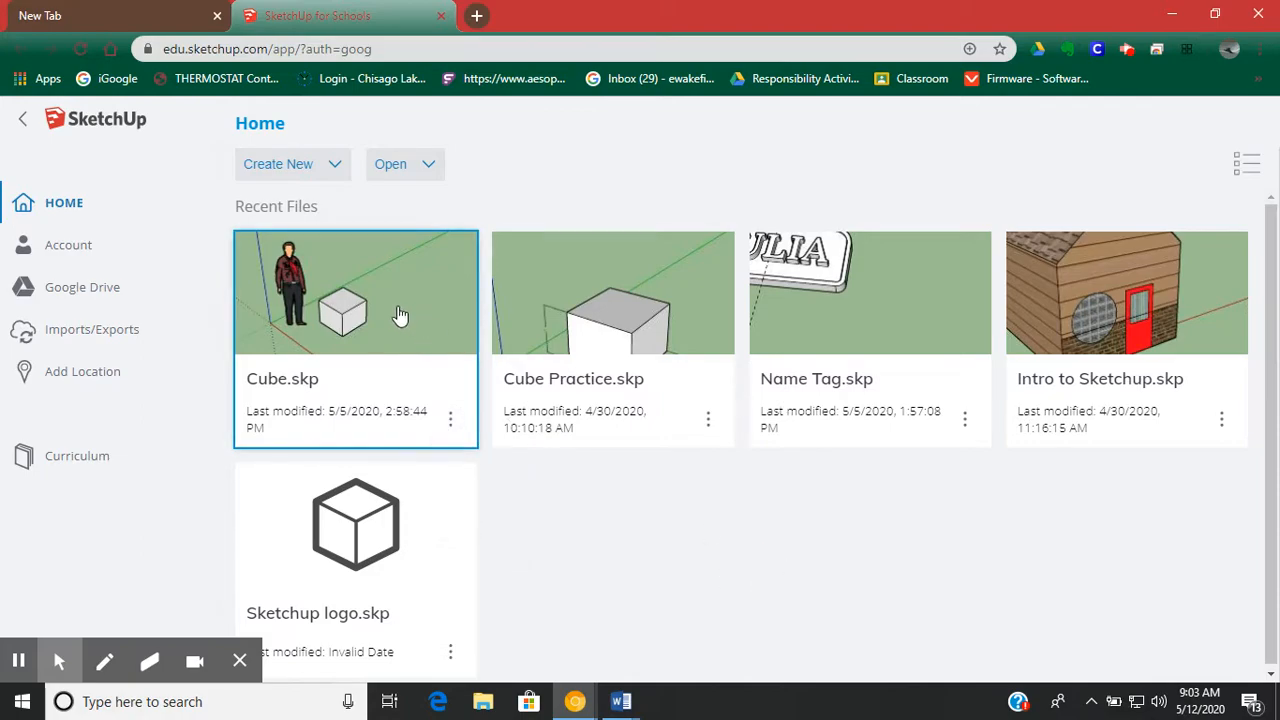
pyautogui.click(400, 314)
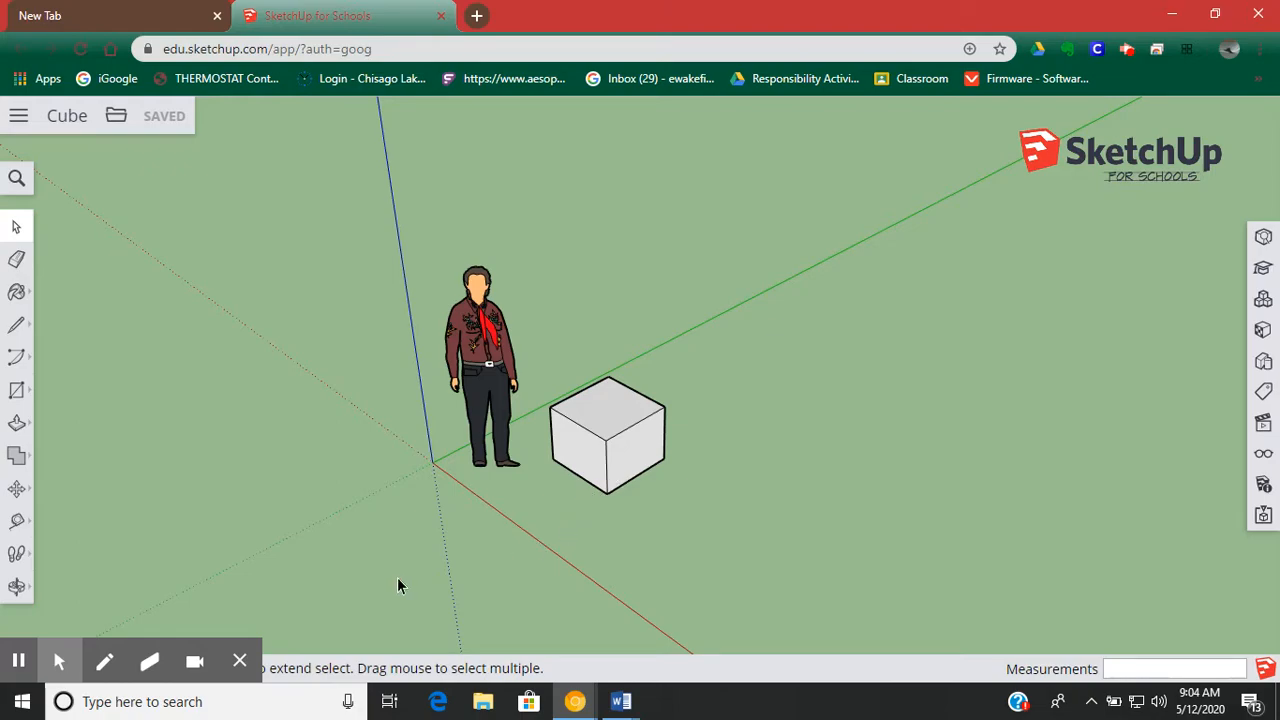
# Examine the cube and the standing figure from closer and farther away
pyautogui.click(16, 587)
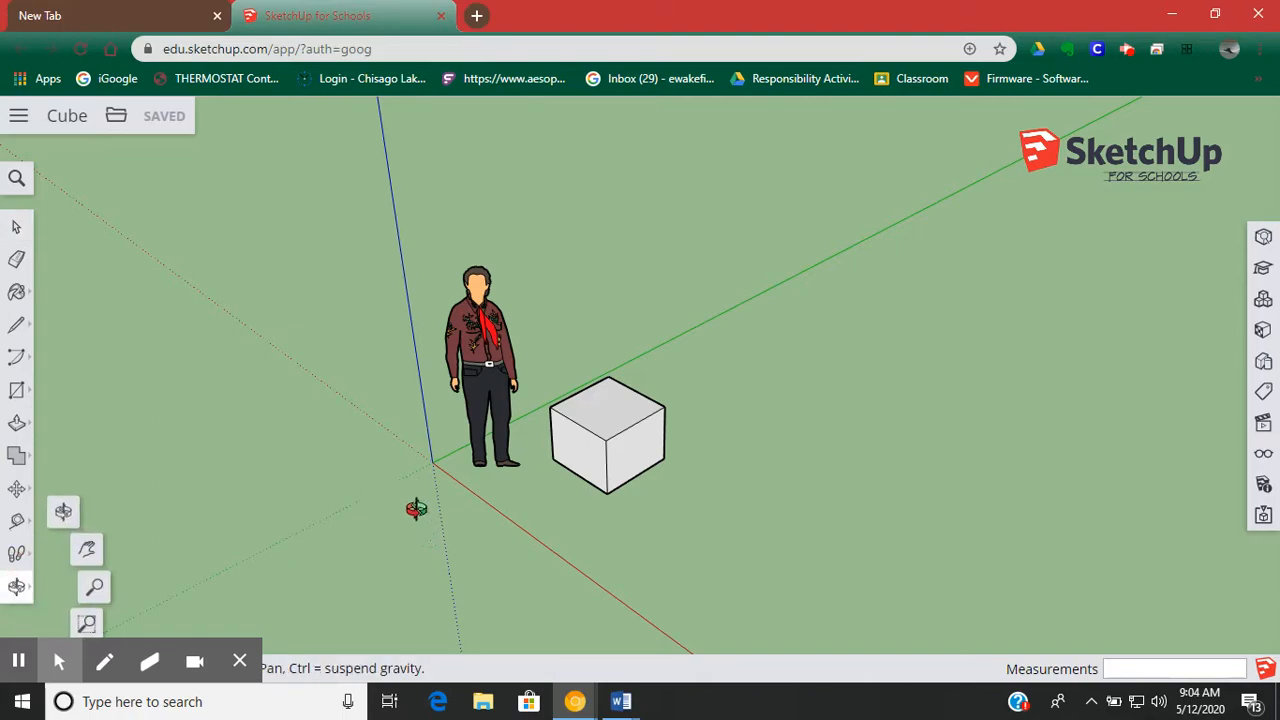
pyautogui.press('space')
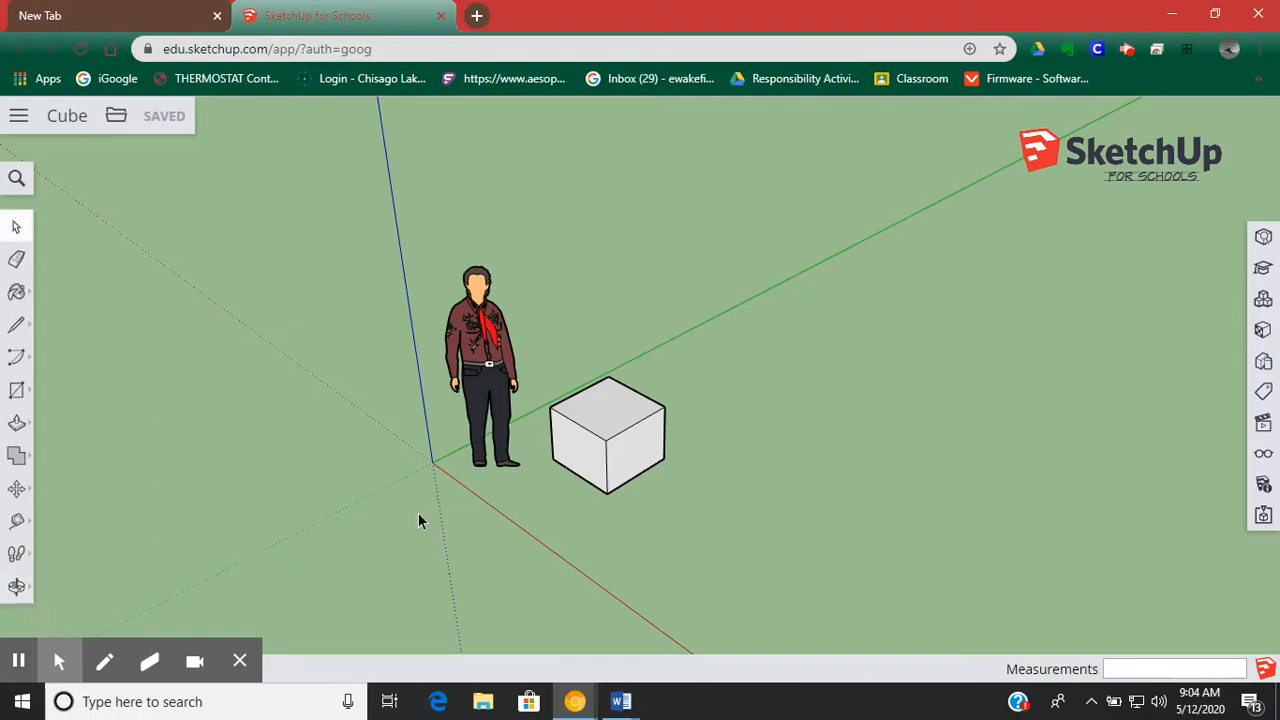
pyautogui.scroll(5, 605, 459)
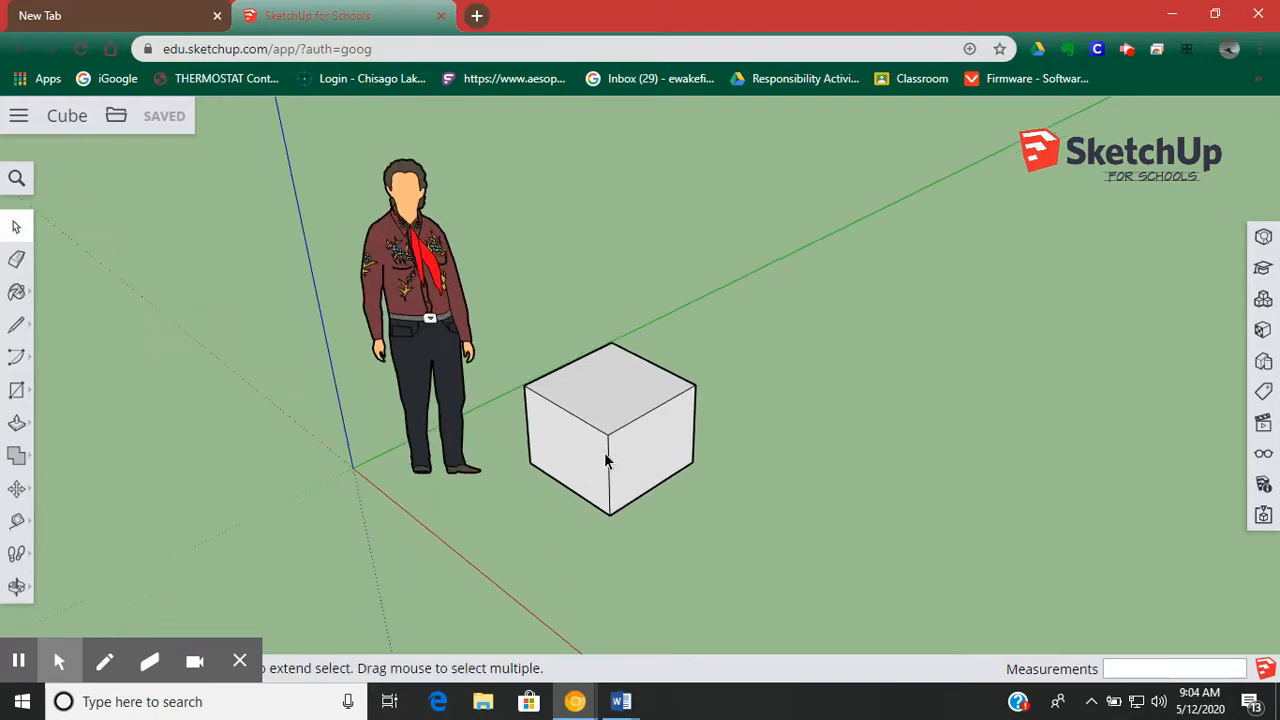
pyautogui.scroll(2, 610, 459)
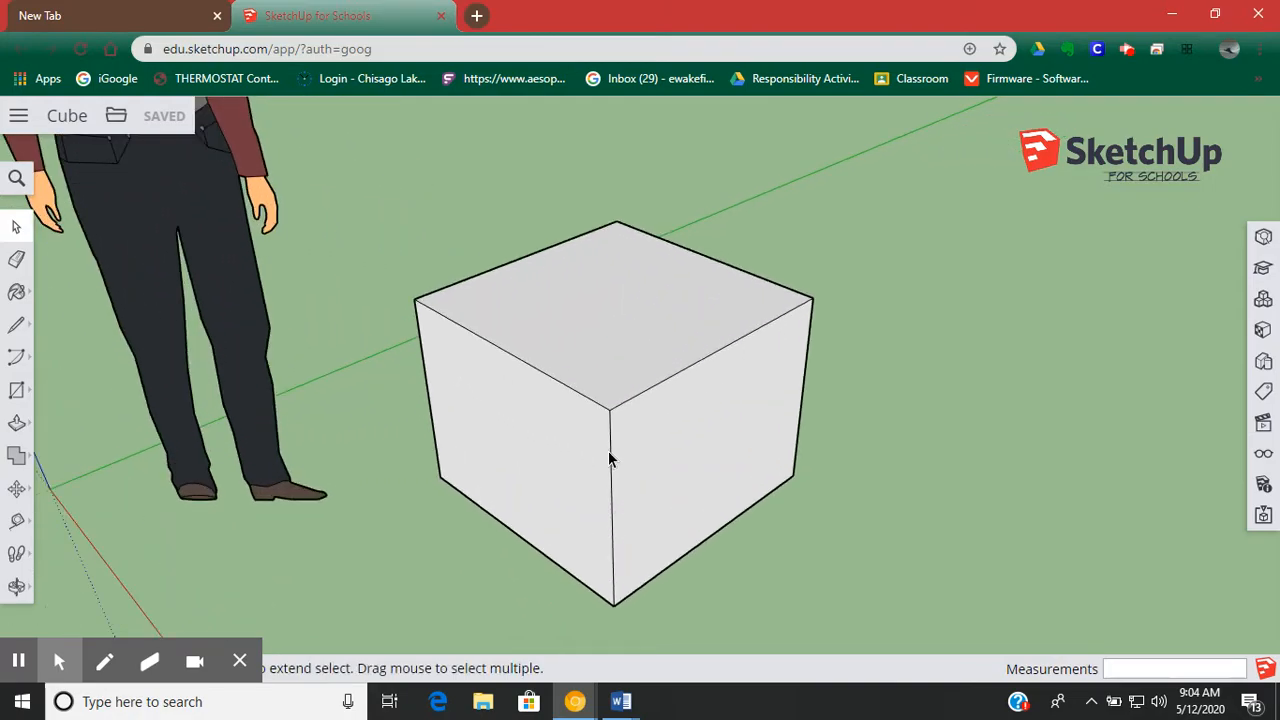
pyautogui.scroll(-5, 610, 459)
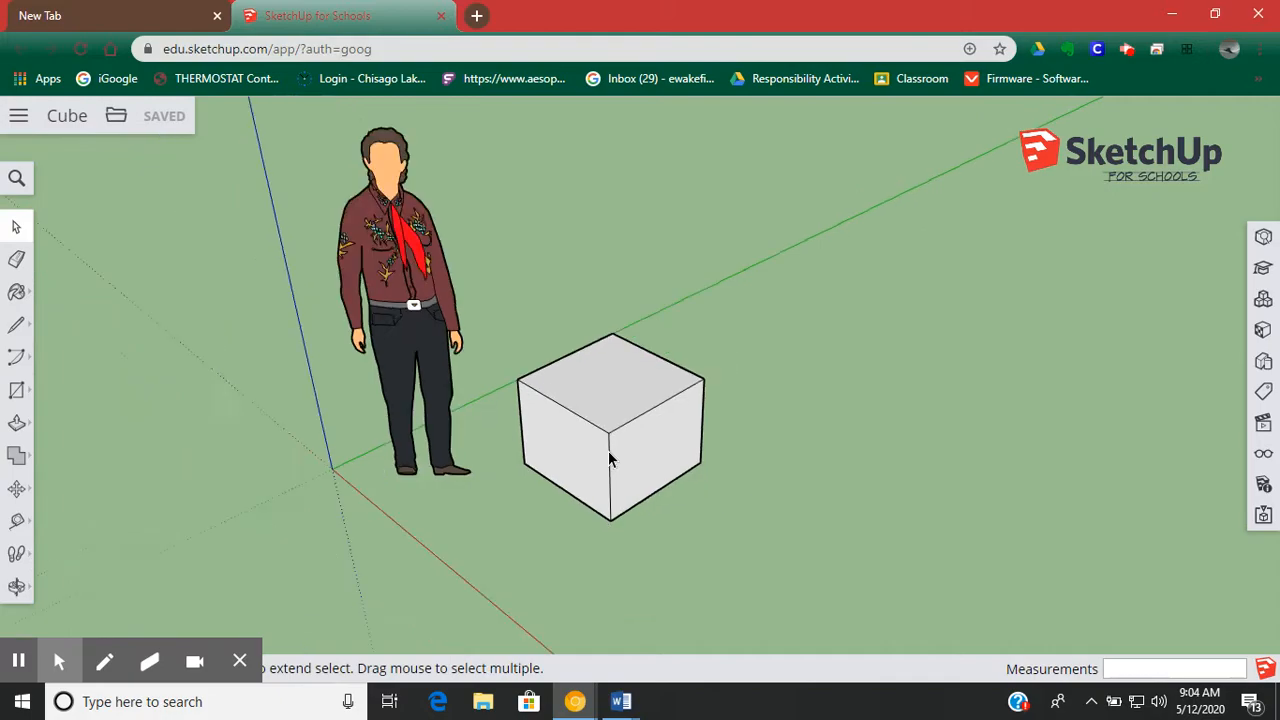
pyautogui.scroll(-1, 612, 459)
pyautogui.scroll(-2, 610, 459)
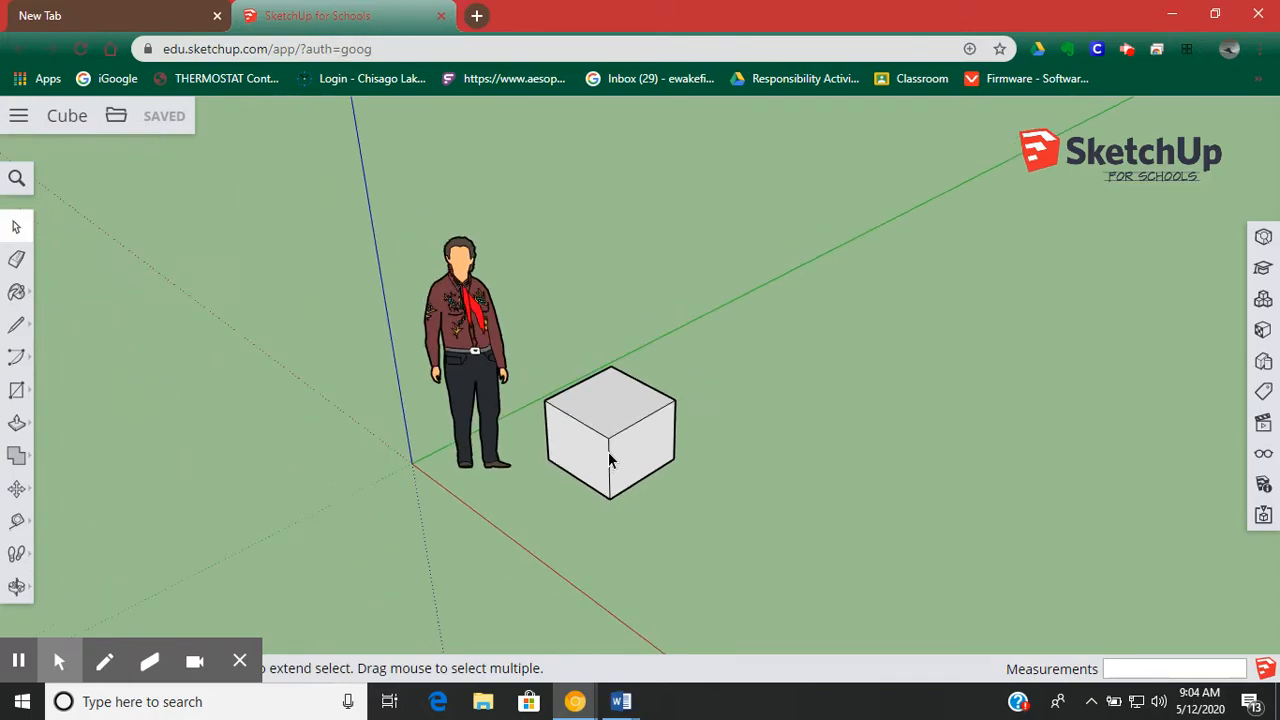
pyautogui.scroll(4, 610, 459)
pyautogui.scroll(-3, 610, 459)
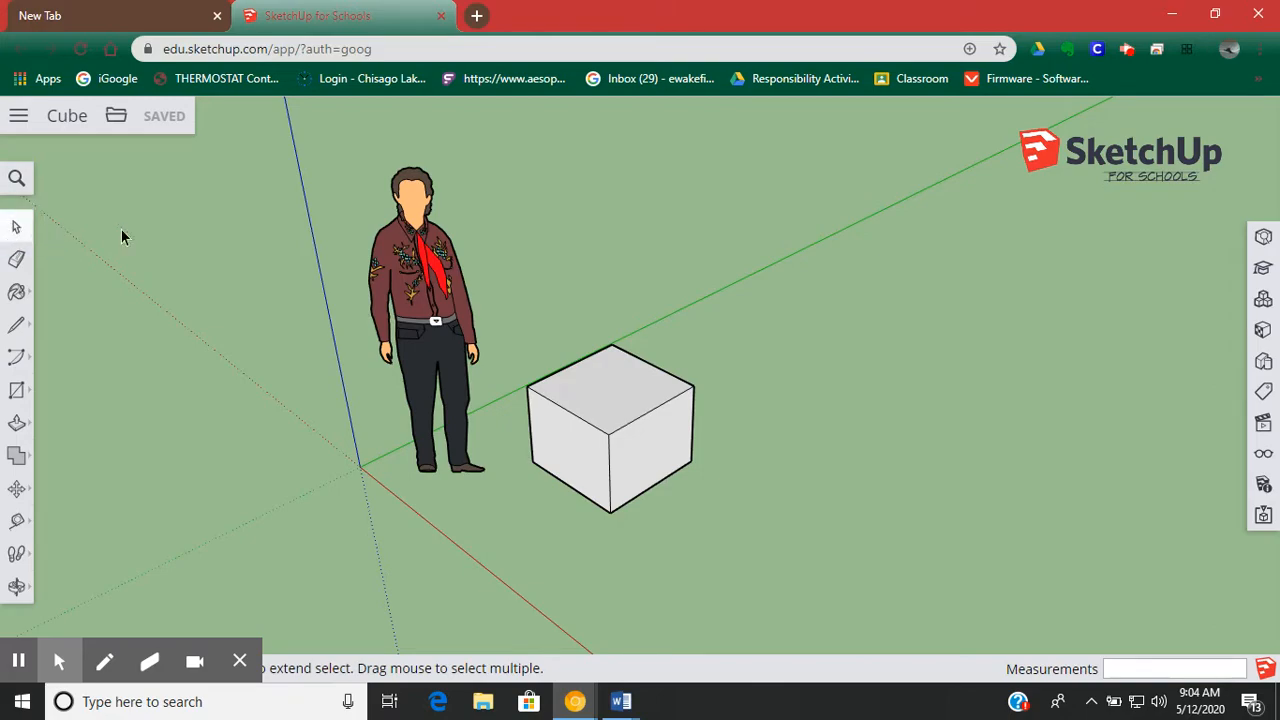
# Delete the standing figure beside the cube and undo the deletion
pyautogui.moveTo(308, 128); pyautogui.dragTo(519, 514)
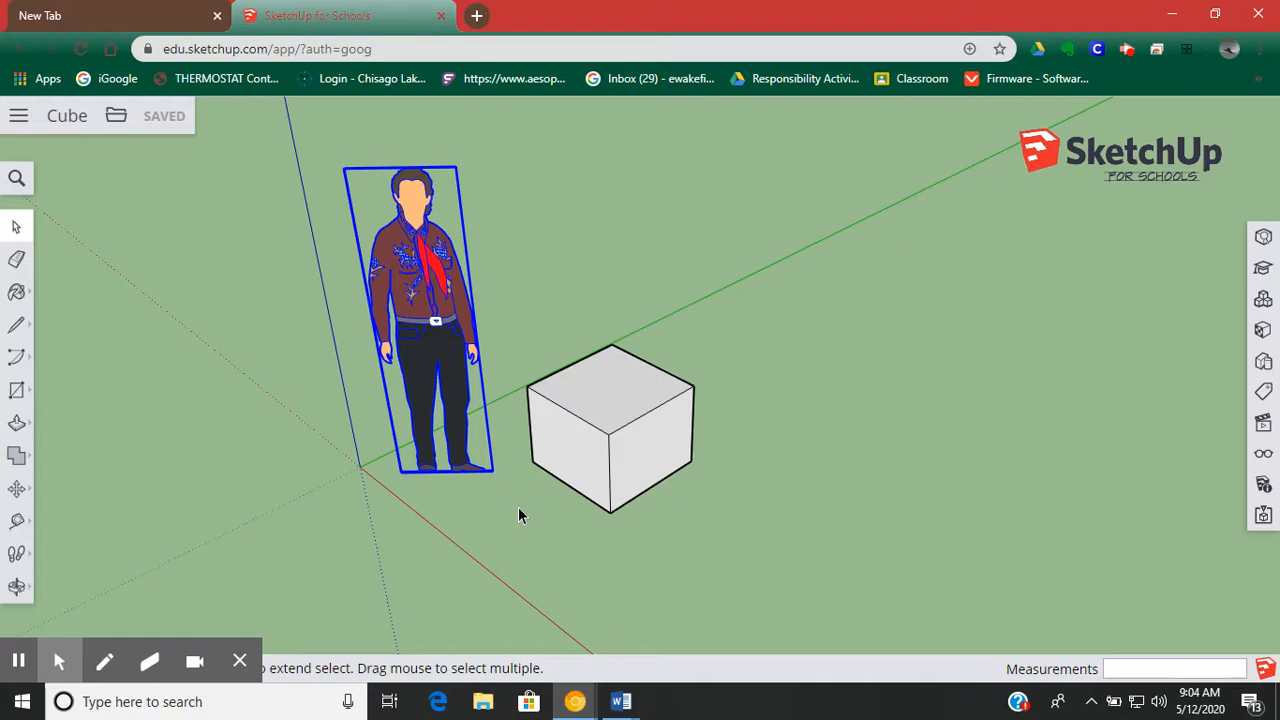
pyautogui.press('Delete')
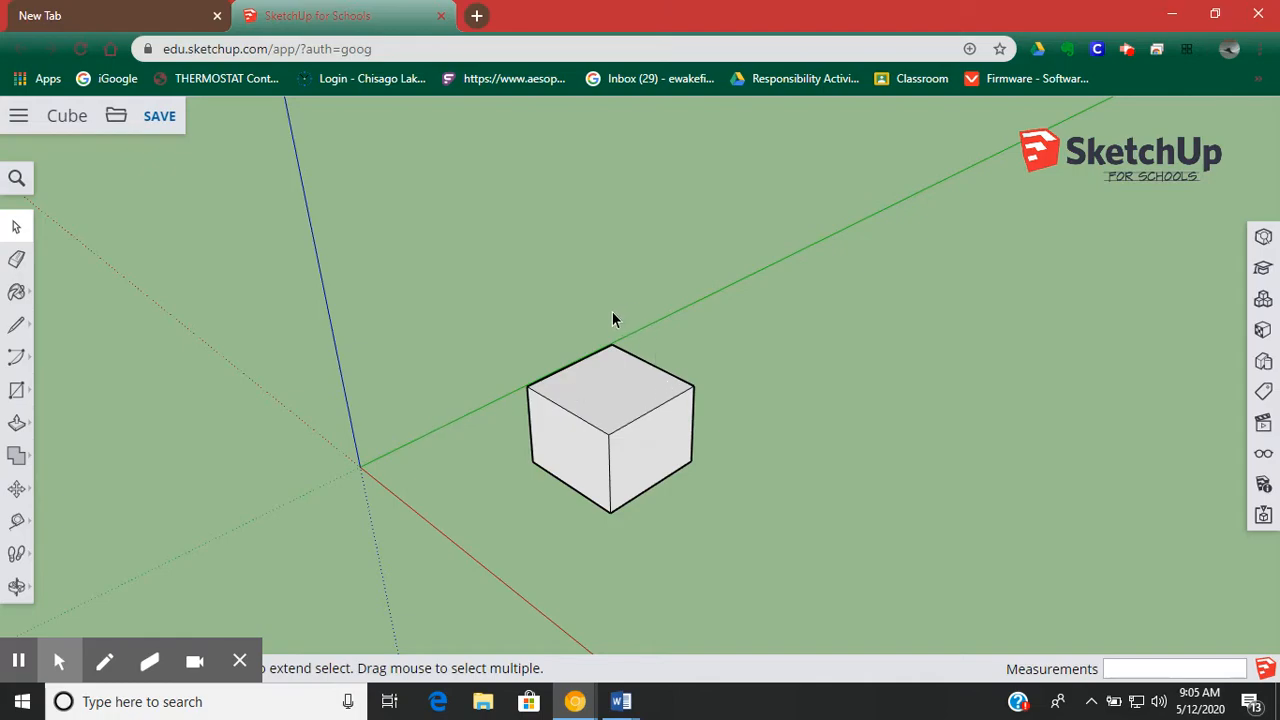
pyautogui.moveTo(116, 676)
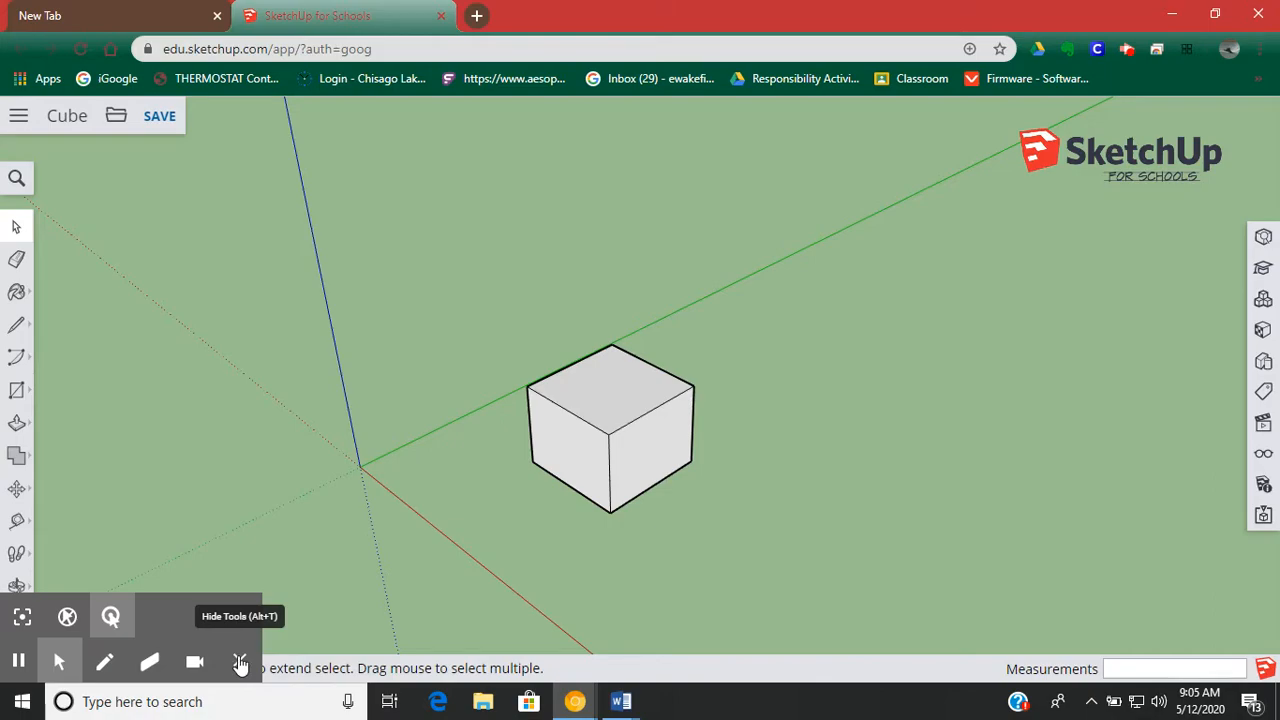
pyautogui.click(240, 663)
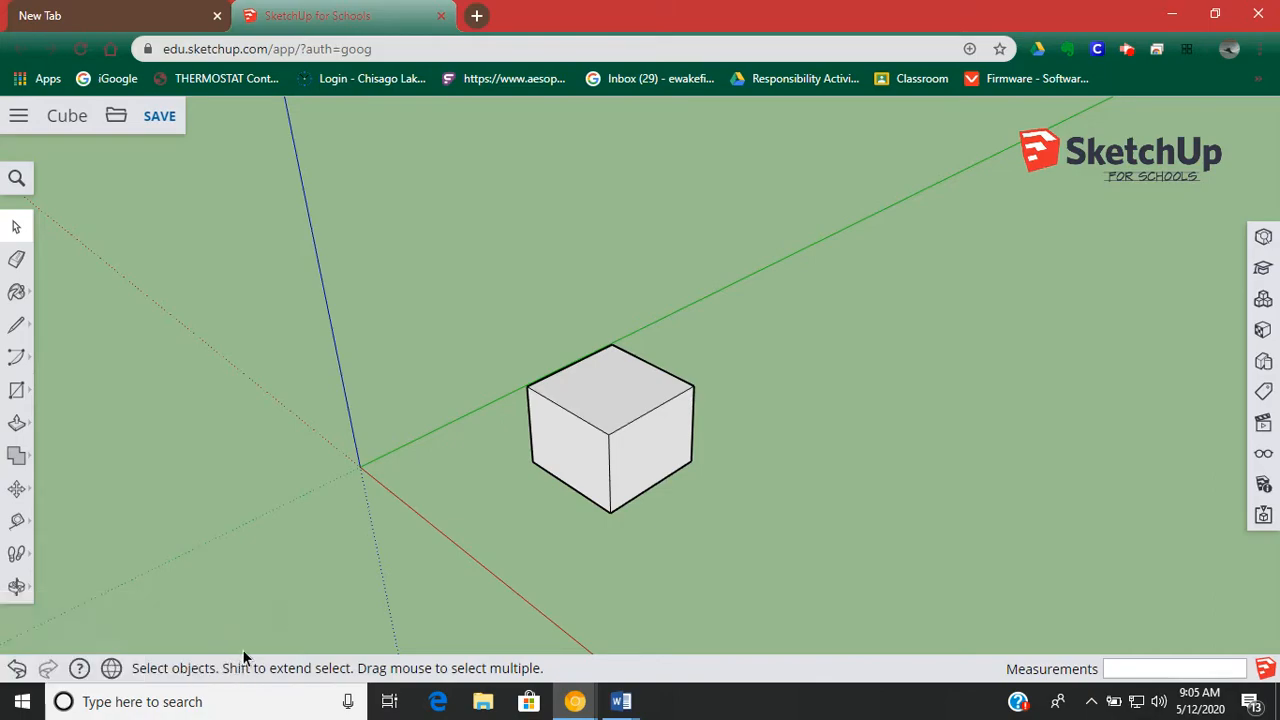
pyautogui.click(16, 669)
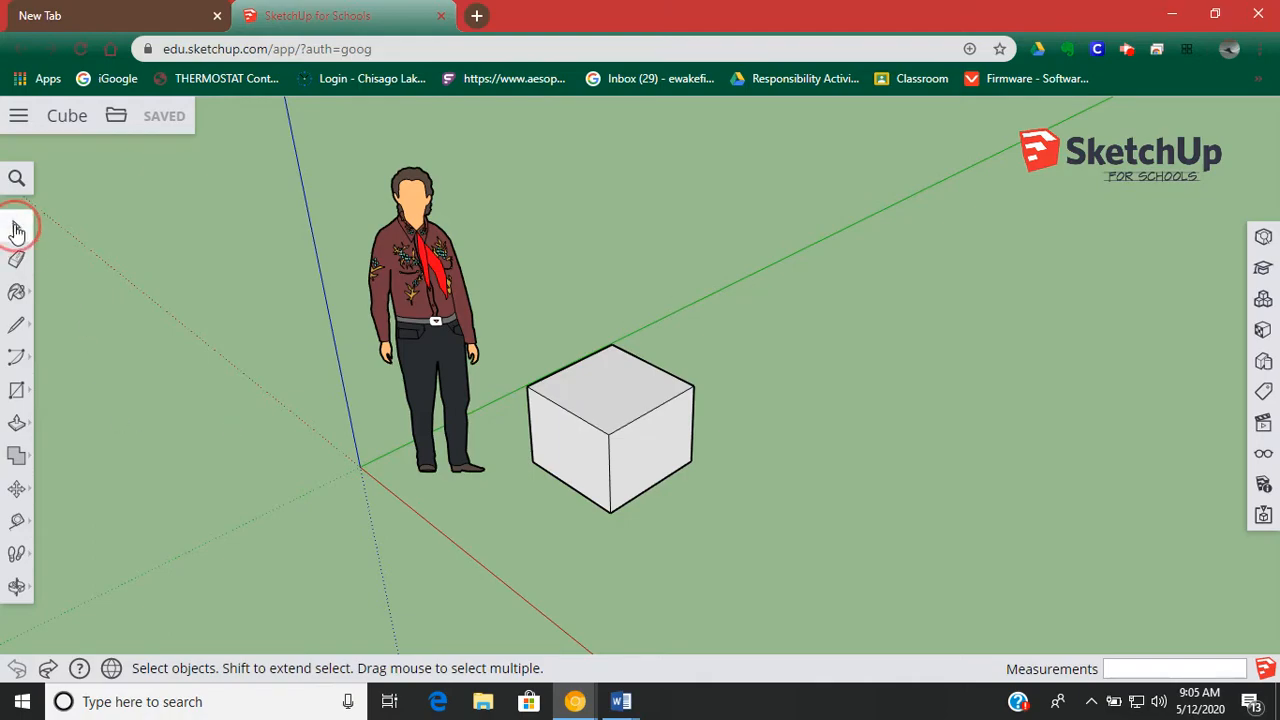
# Erase the standing figure beside the cube from the model
pyautogui.moveTo(312, 134); pyautogui.dragTo(513, 508)
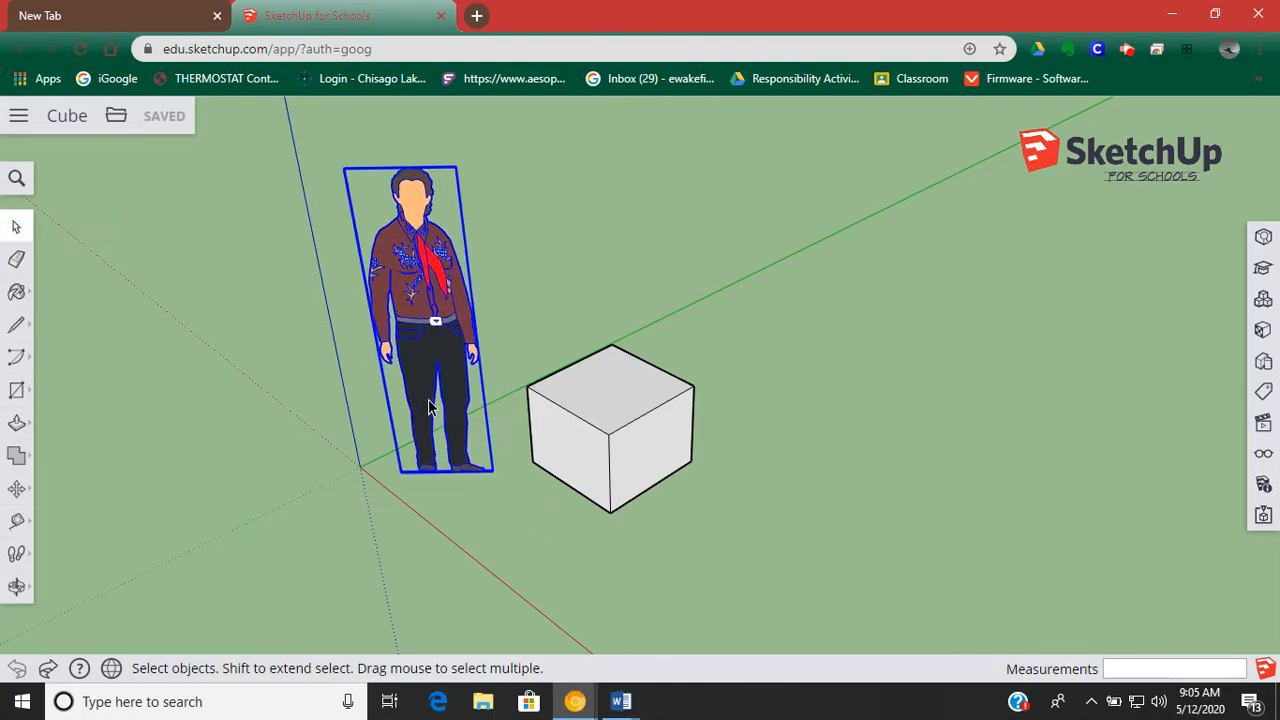
pyautogui.rightClick(430, 345)
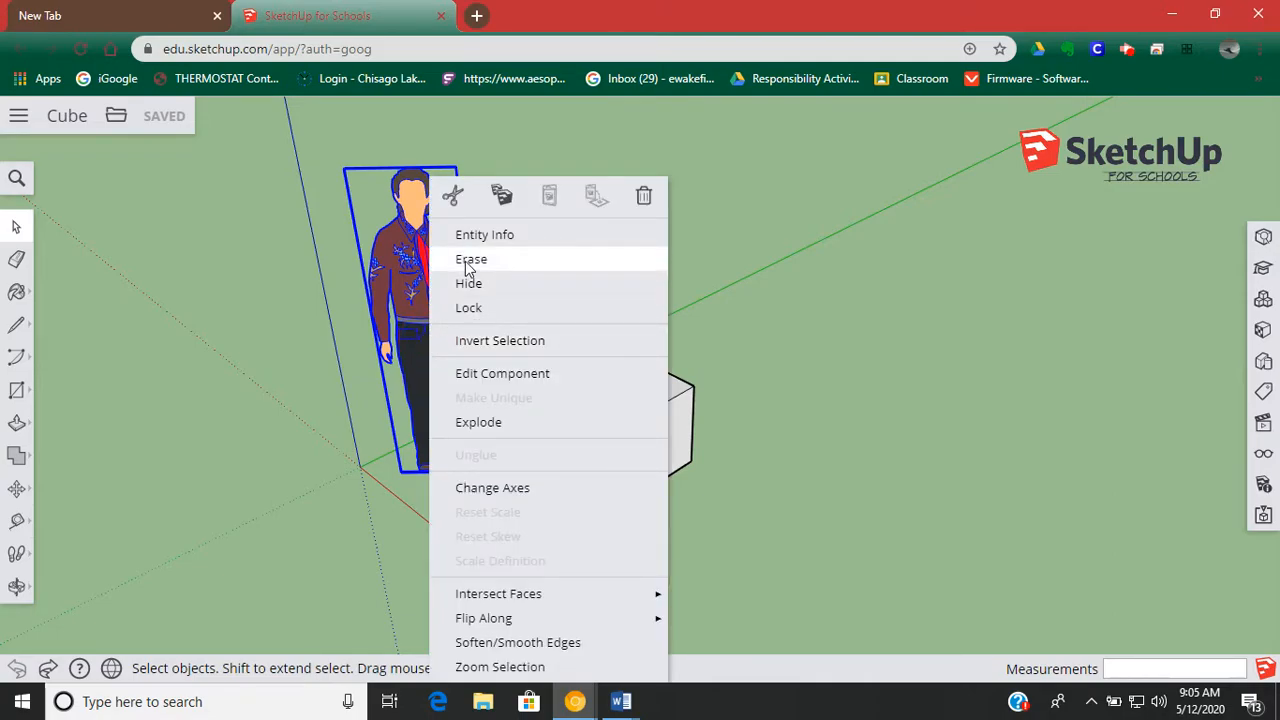
pyautogui.click(466, 264)
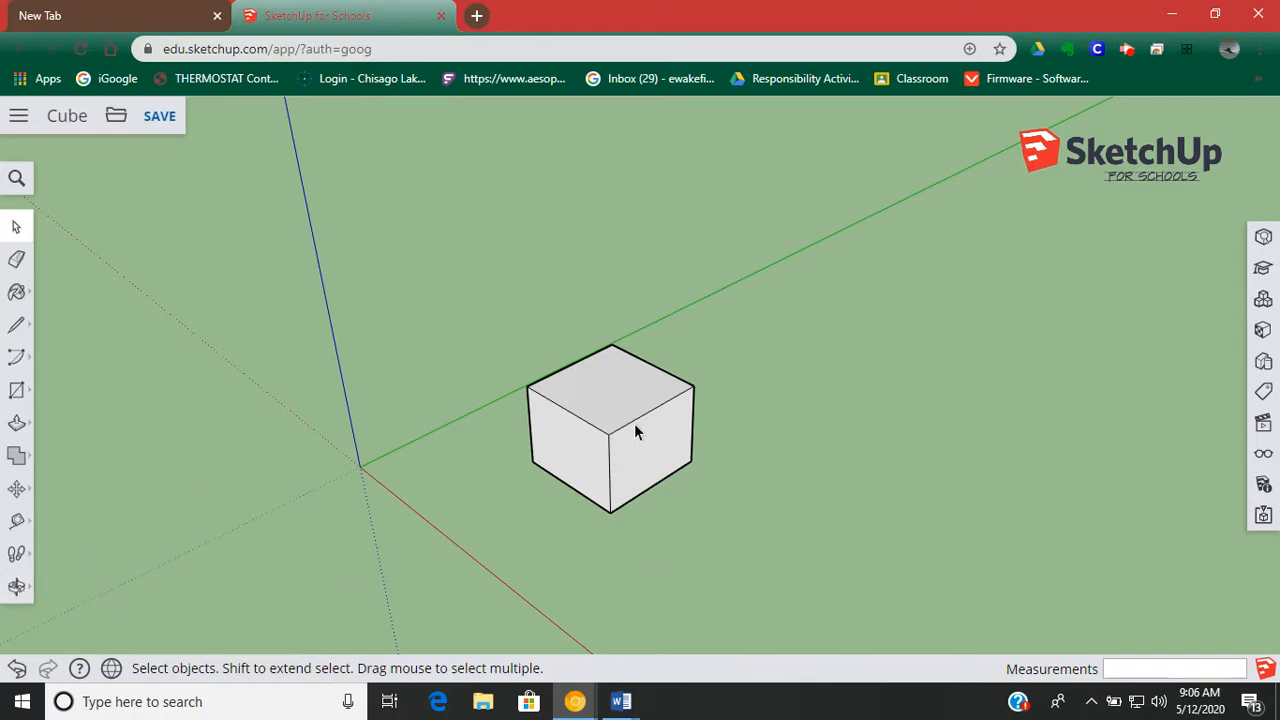
# Examine the cube at different zoom levels and from several angles, checking its front vertical edge and side faces
pyautogui.scroll(-3, 632, 430)
pyautogui.scroll(3, 628, 432)
pyautogui.scroll(-1, 627, 432)
pyautogui.scroll(2, 627, 432)
pyautogui.scroll(-1, 627, 432)
pyautogui.scroll(1, 626, 432)
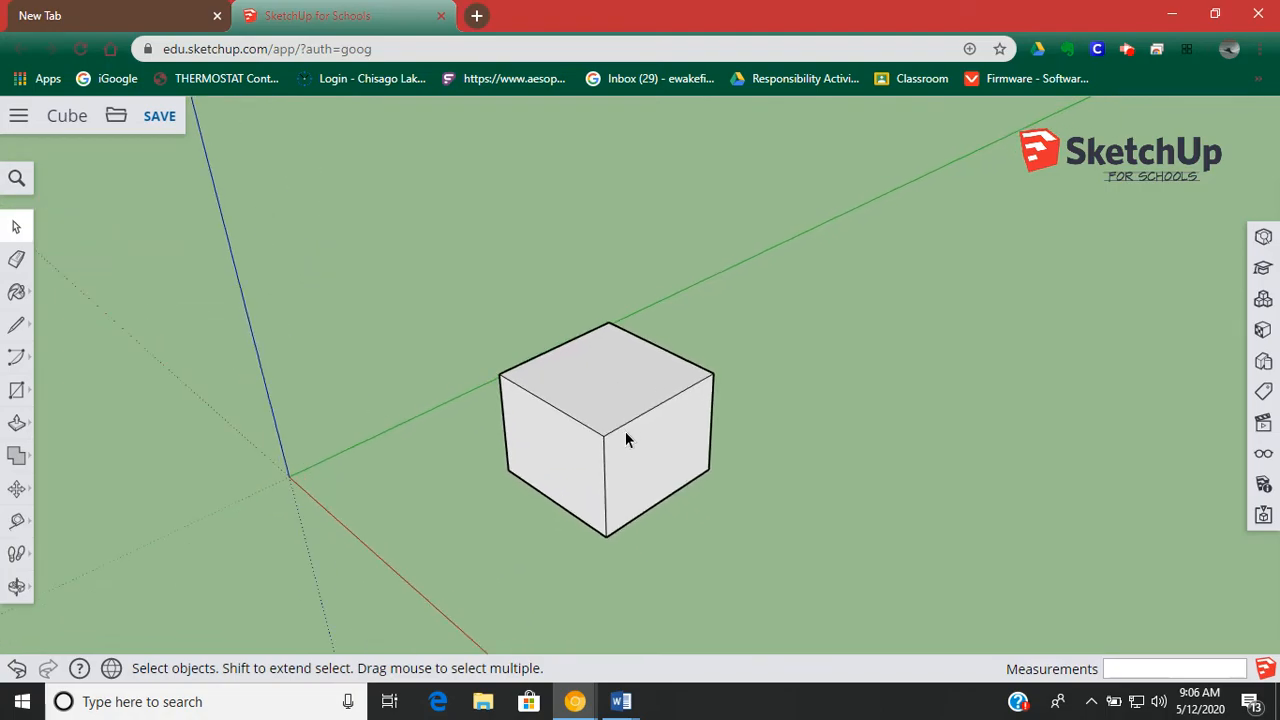
pyautogui.moveTo(603, 482); pyautogui.dragTo(590, 486)
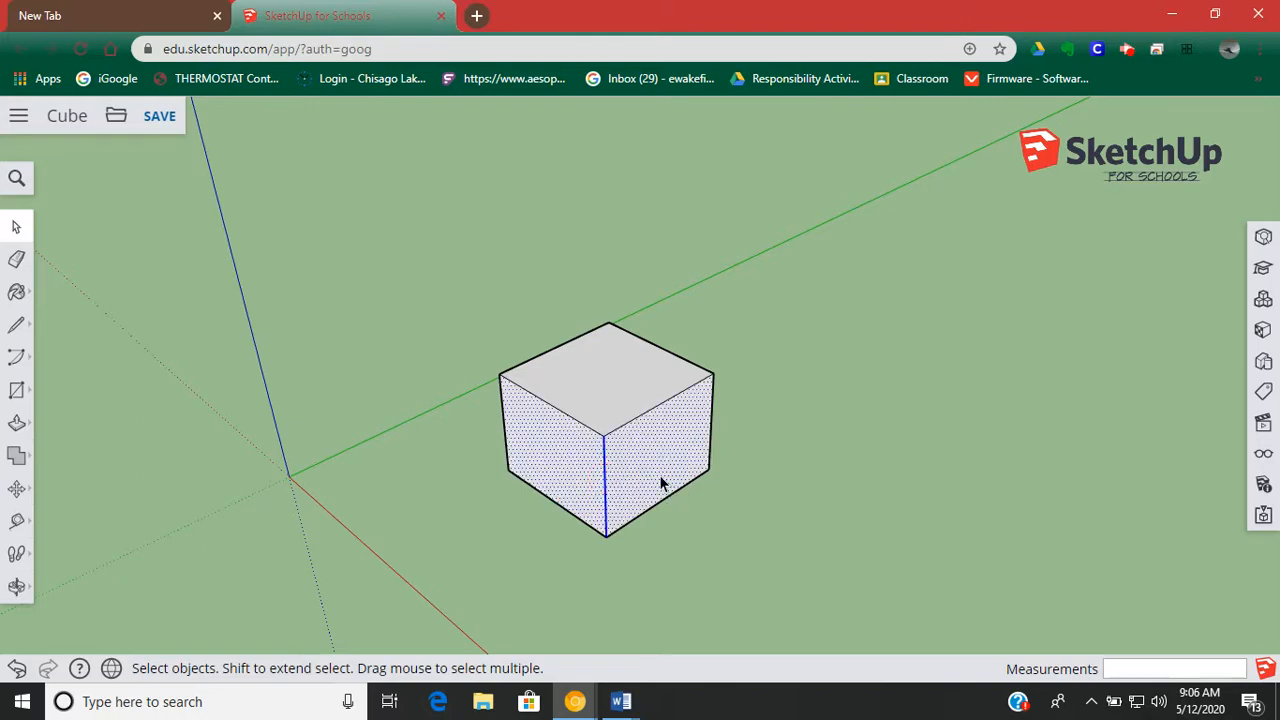
pyautogui.click(892, 318)
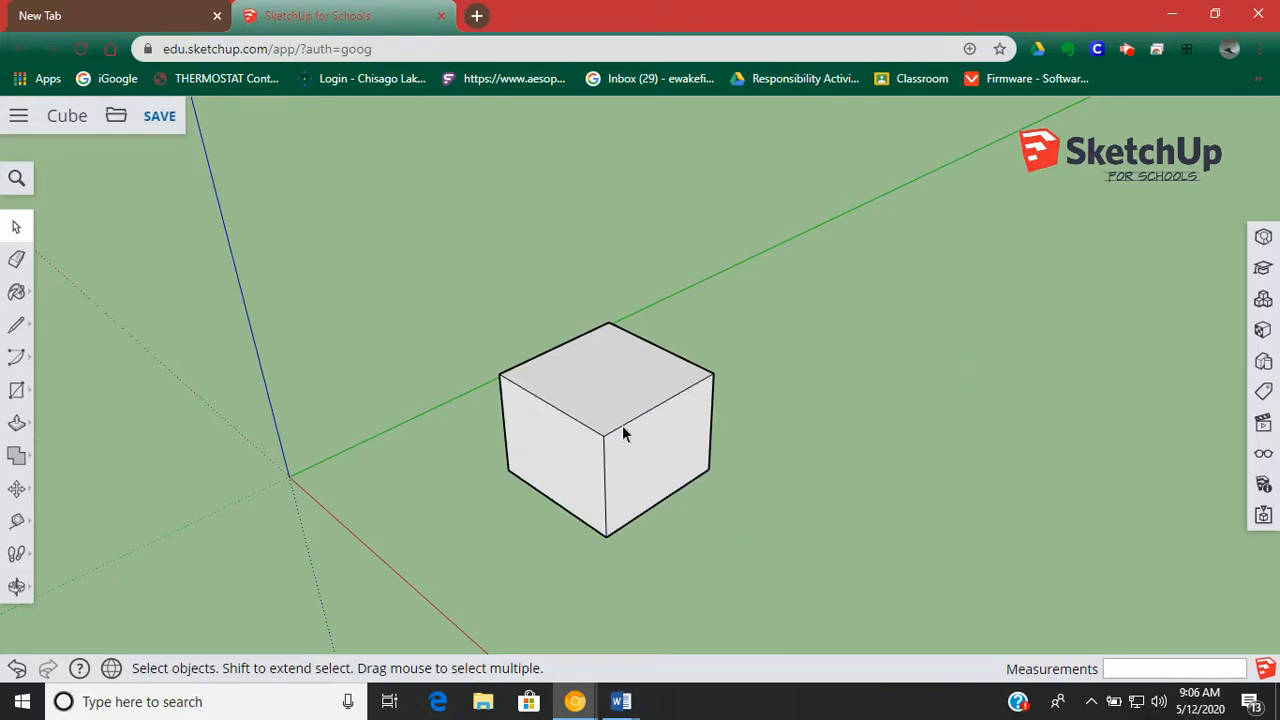
pyautogui.moveTo(616, 451); pyautogui.dragTo(780, 478, button='middle')
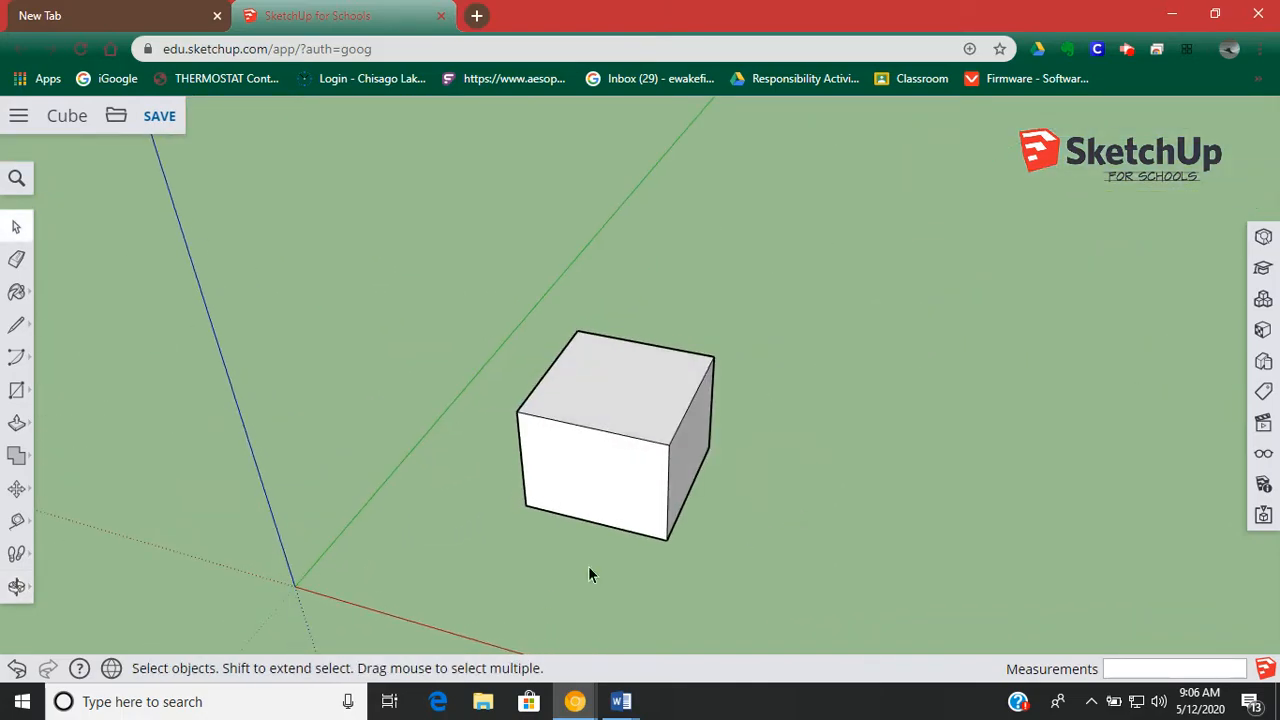
pyautogui.moveTo(674, 505); pyautogui.dragTo(488, 516, button='middle')
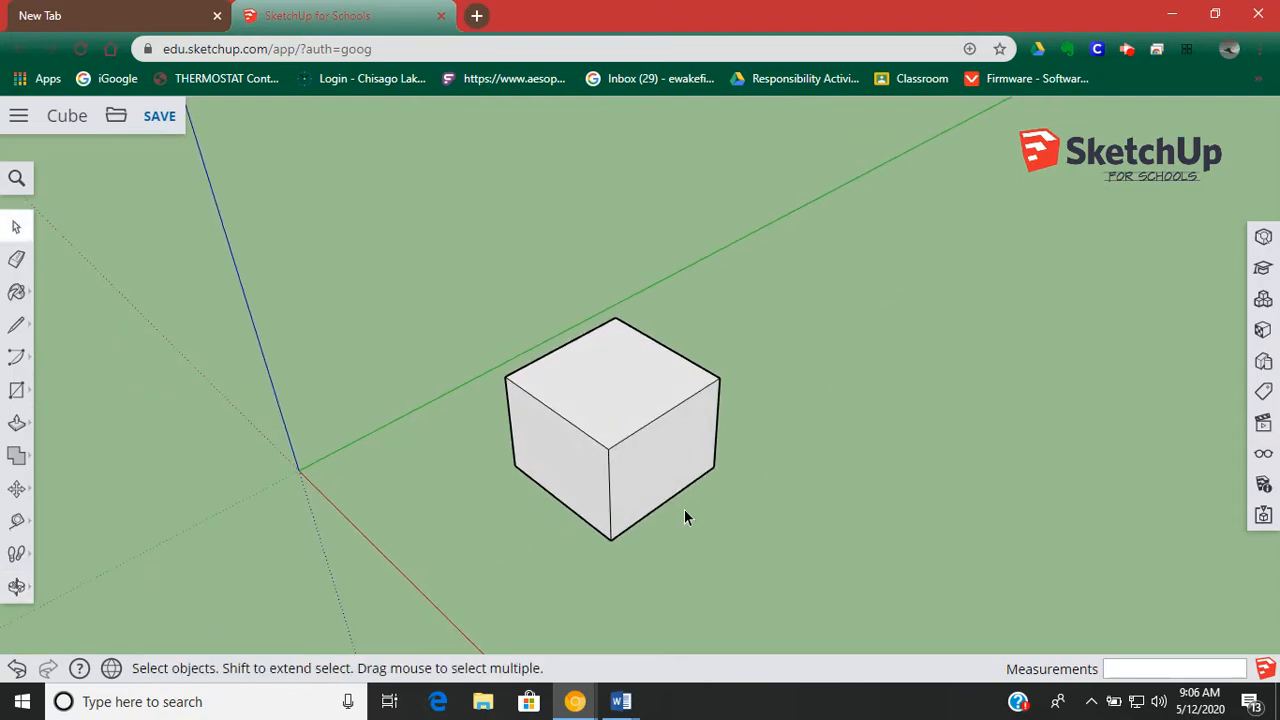
# Draw a circle with a radius of about 8" in the middle of the cube's left front face
pyautogui.scroll(5, 588, 477)
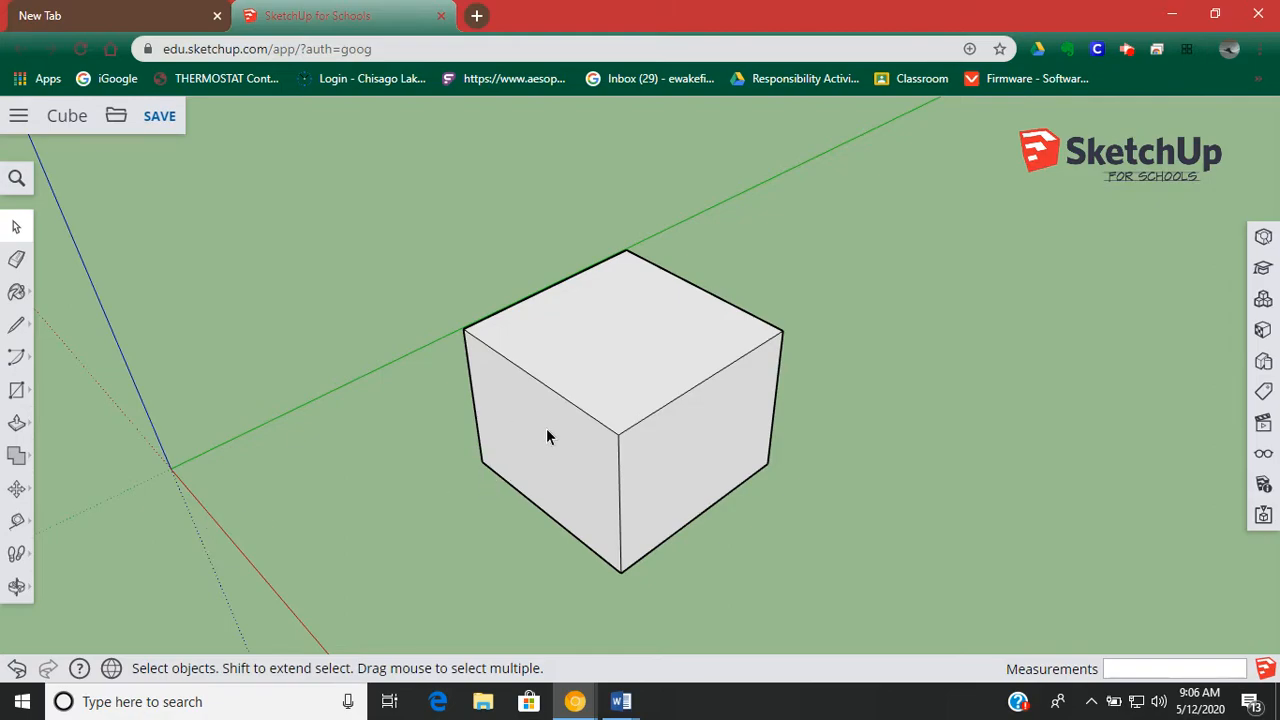
pyautogui.click(16, 392)
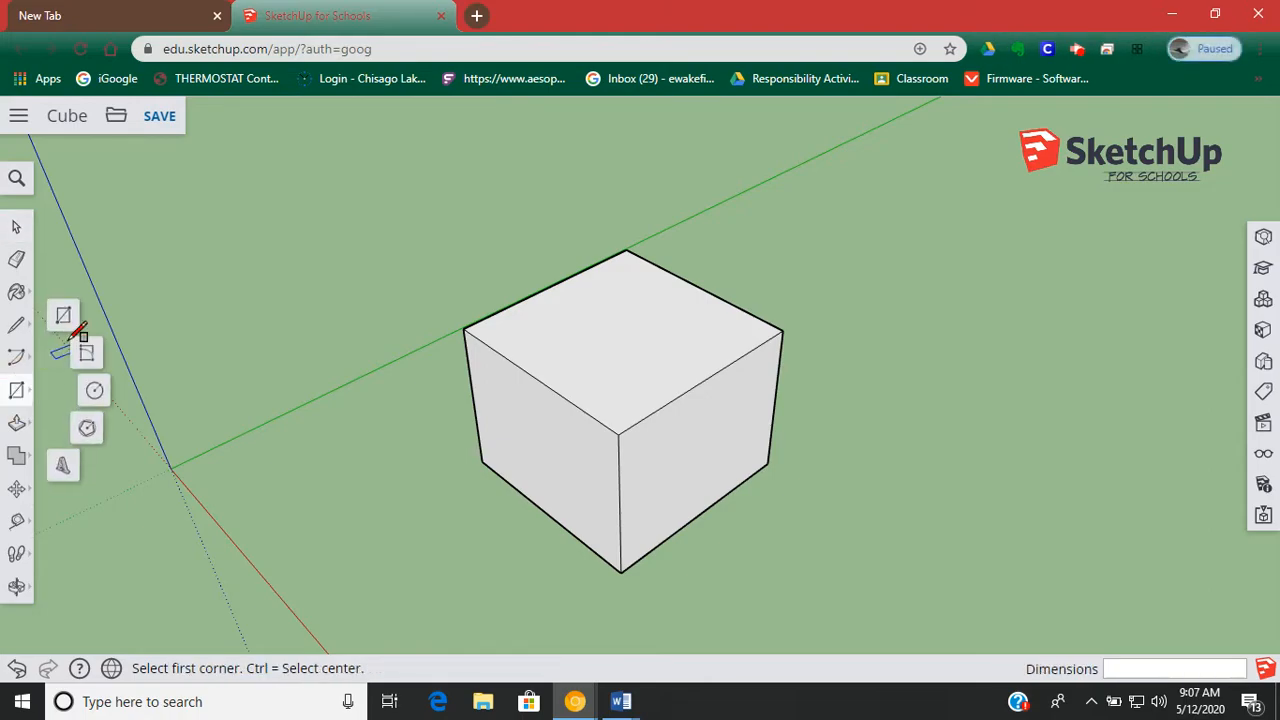
pyautogui.click(94, 392)
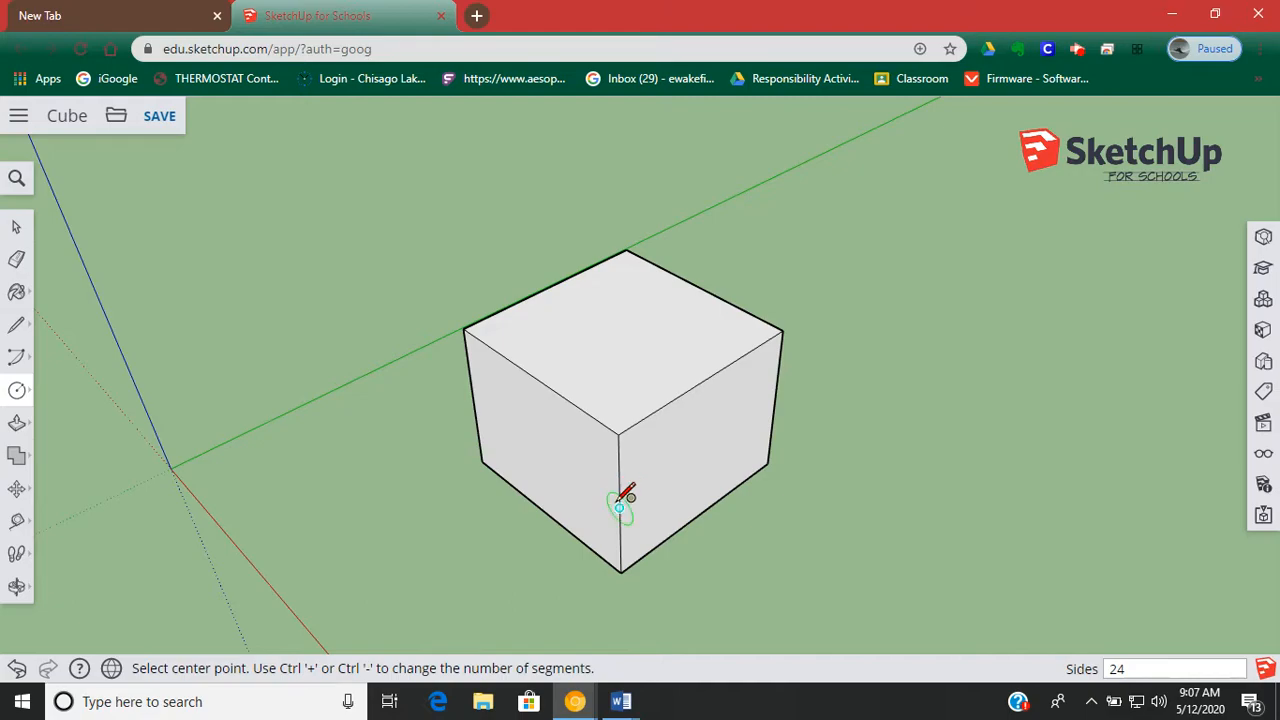
pyautogui.click(546, 449)
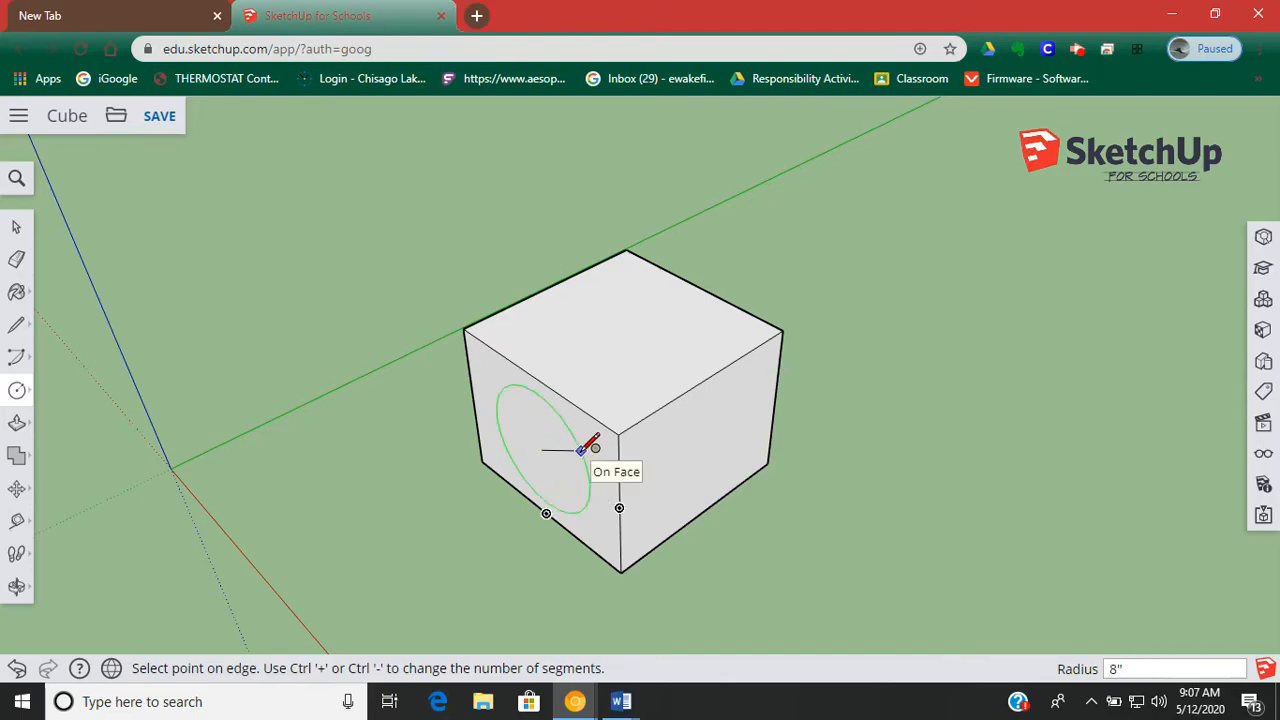
pyautogui.click(585, 448)
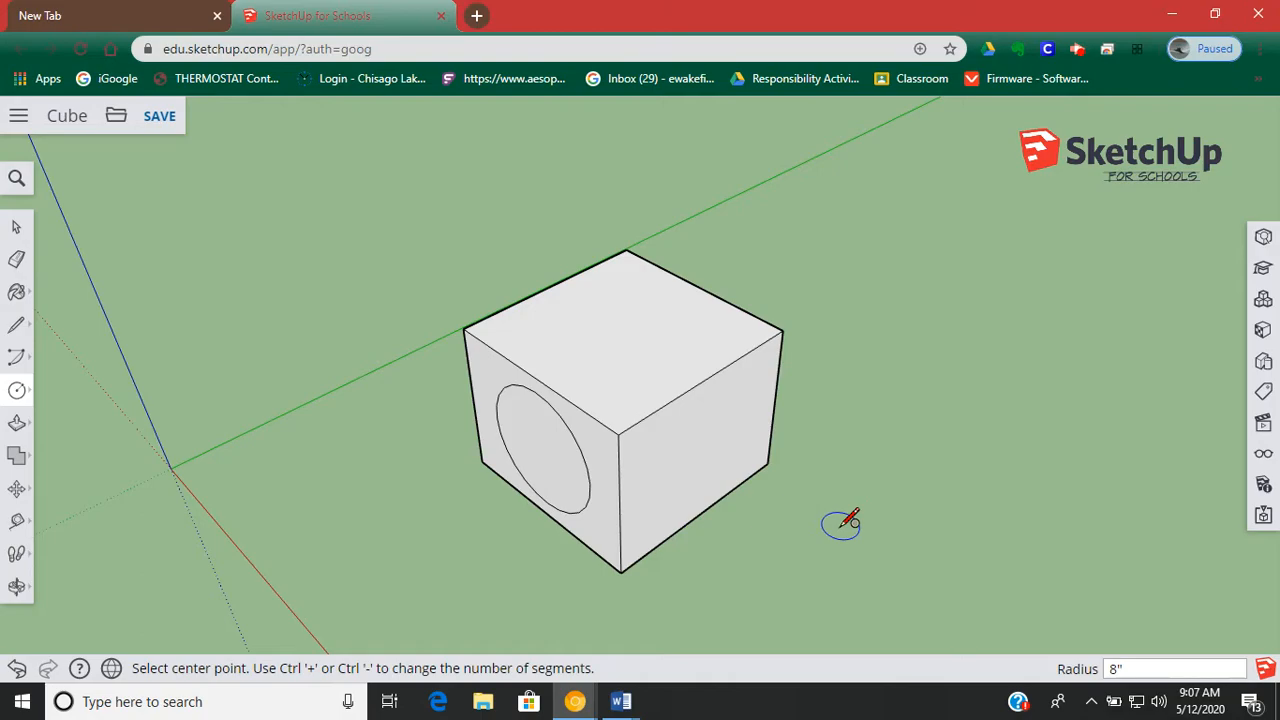
# Push/Pull the circle on the left front face outward about 8 11/16" into a cylinder
pyautogui.click(18, 427)
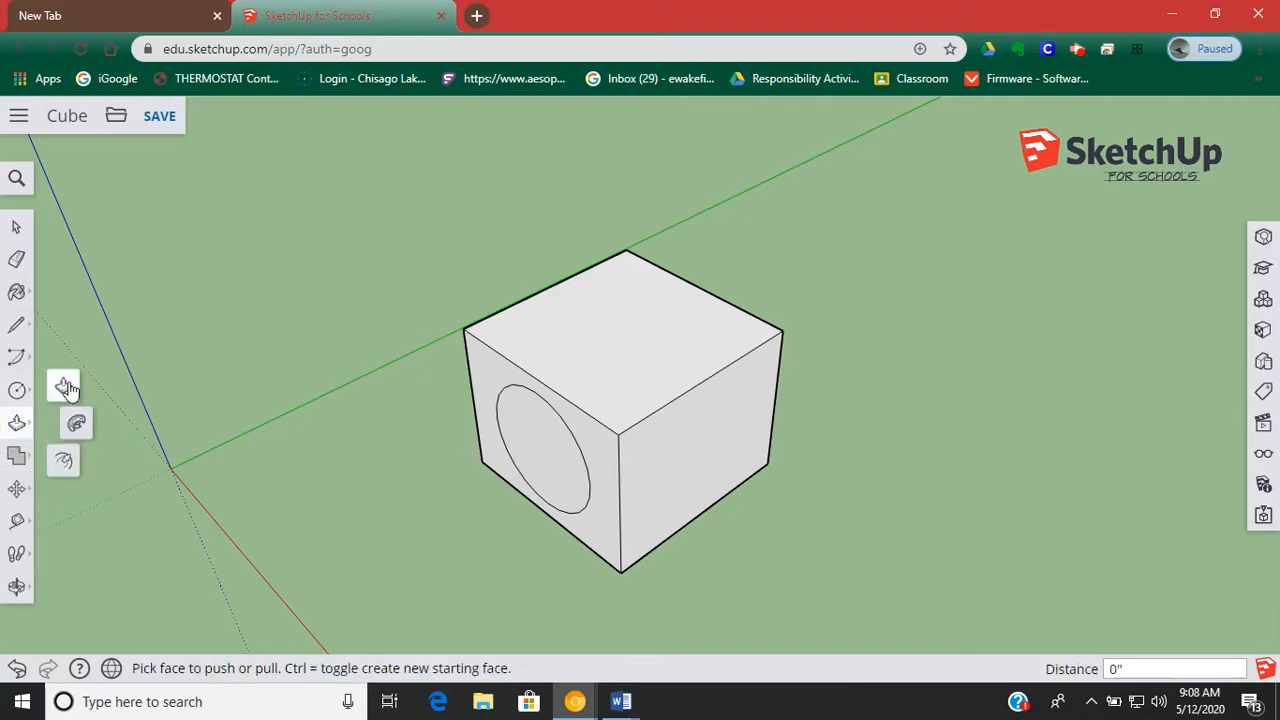
pyautogui.click(541, 445)
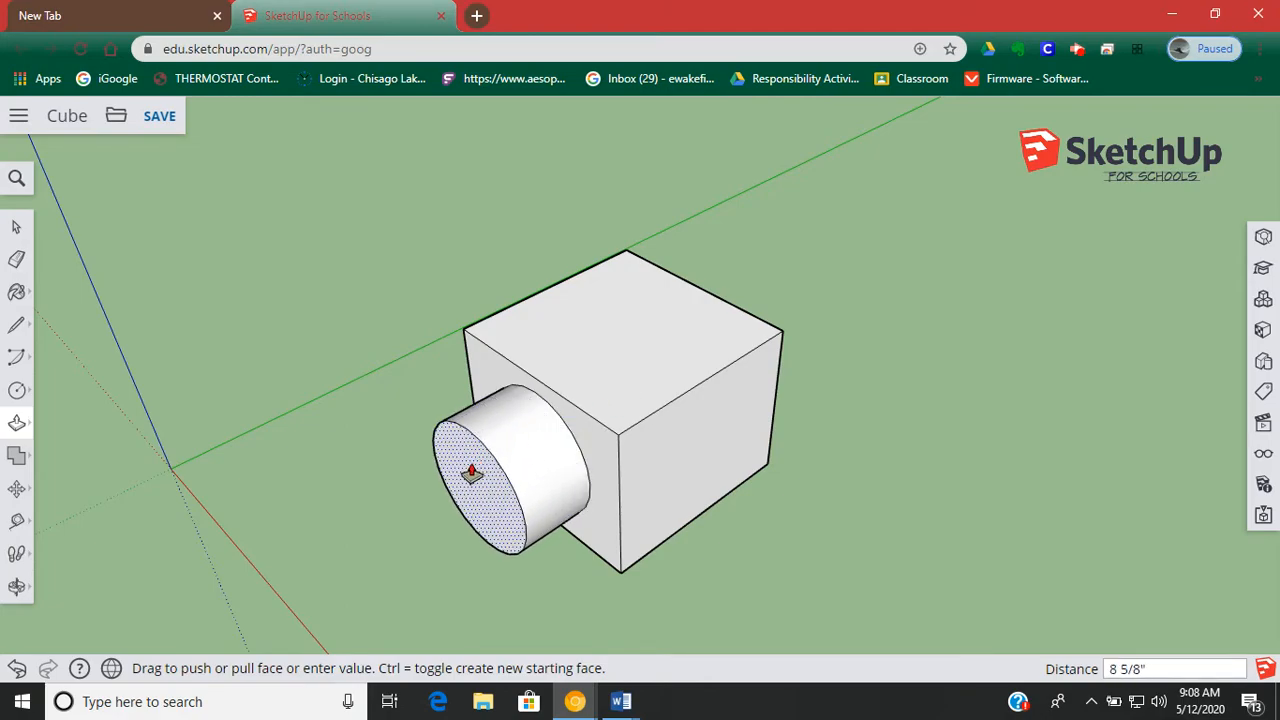
pyautogui.click(470, 474)
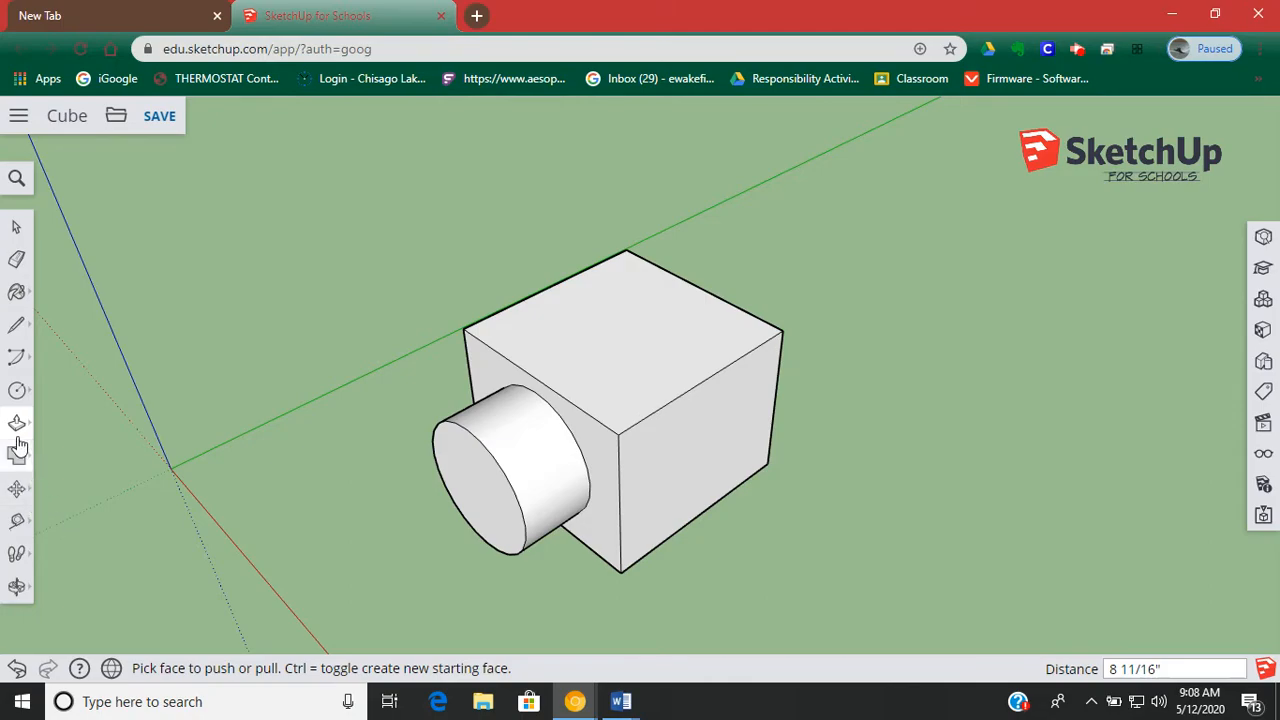
# Draw a rectangle about 1' 3 3/16" by 9 3/8" in the middle of the cube's right front face
pyautogui.click(17, 392)
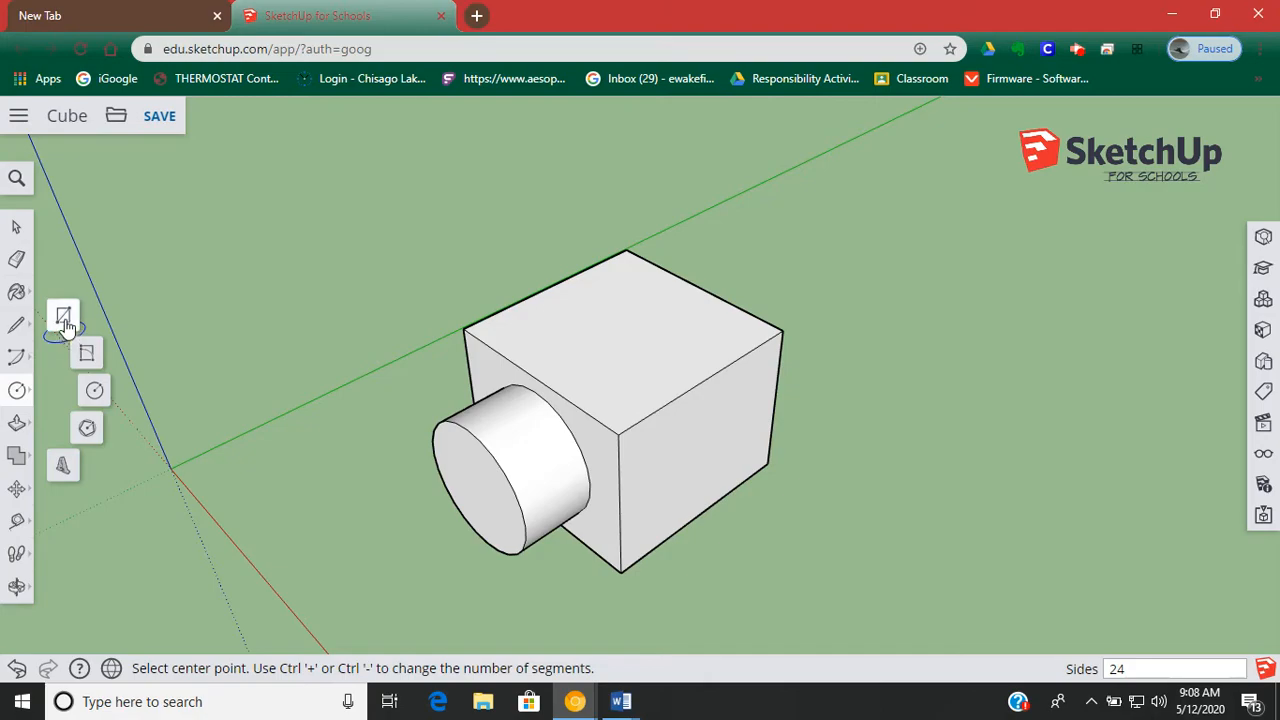
pyautogui.click(64, 318)
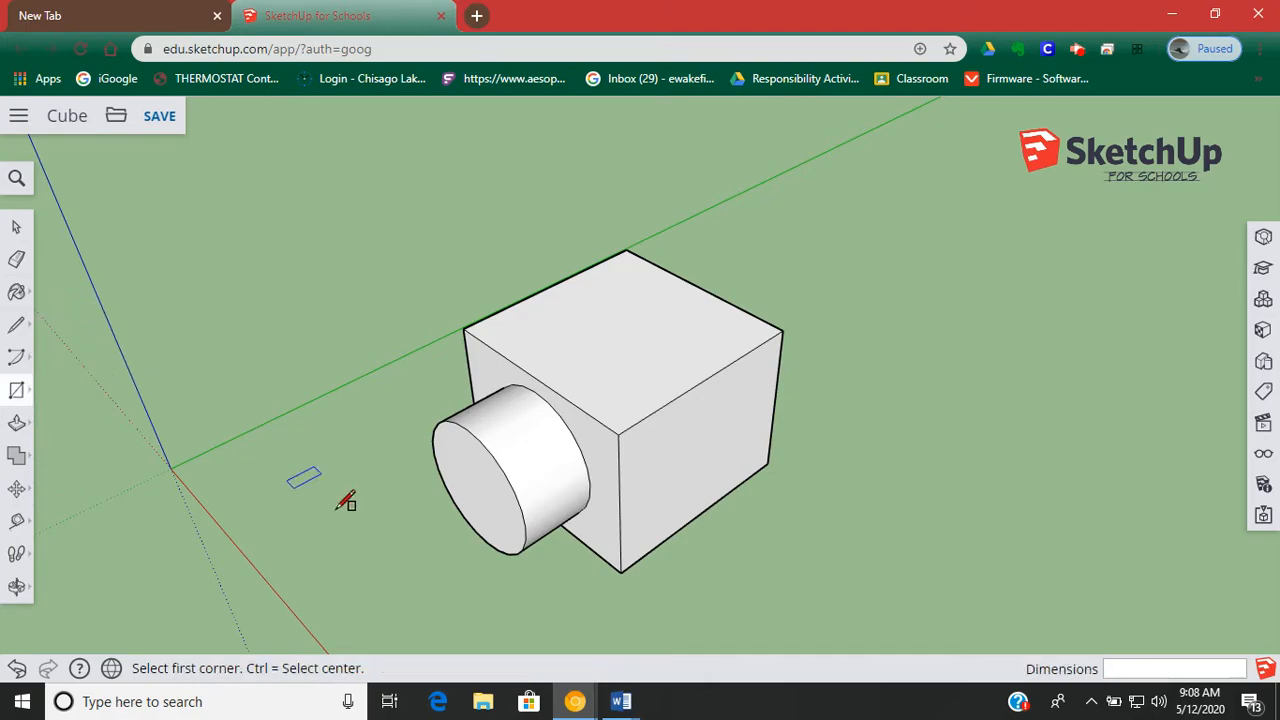
pyautogui.click(17, 392)
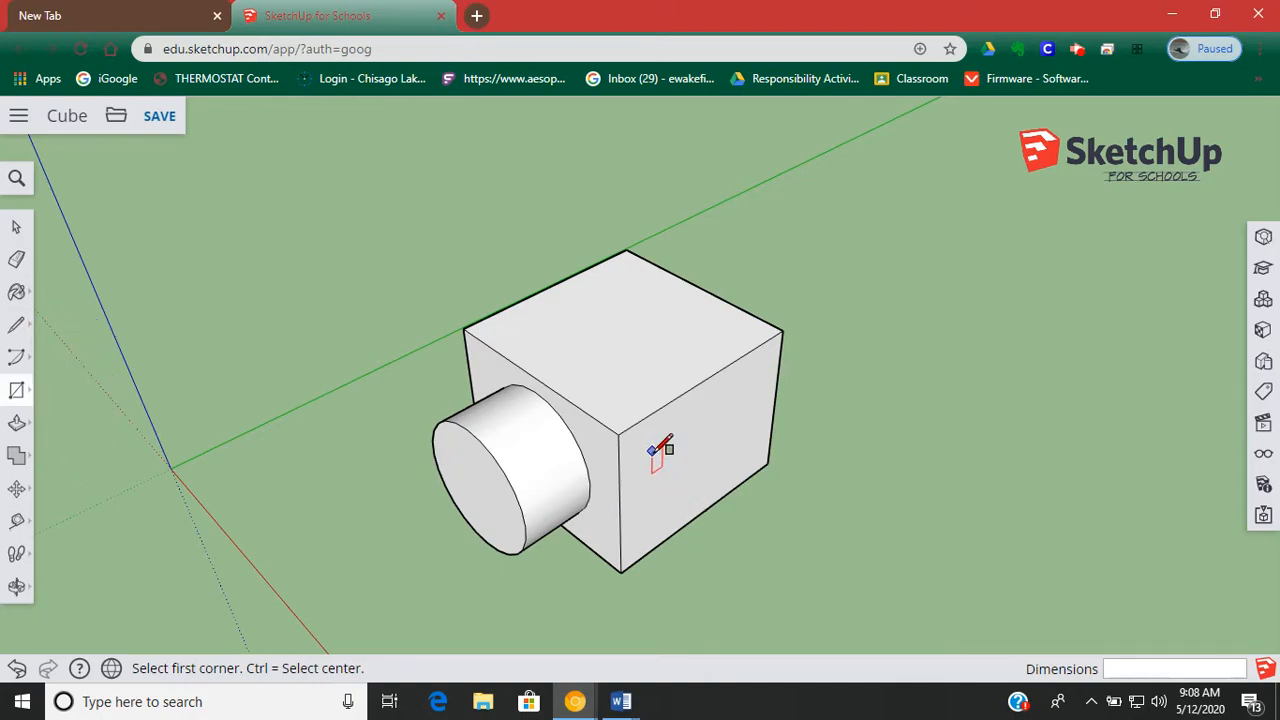
pyautogui.click(654, 451)
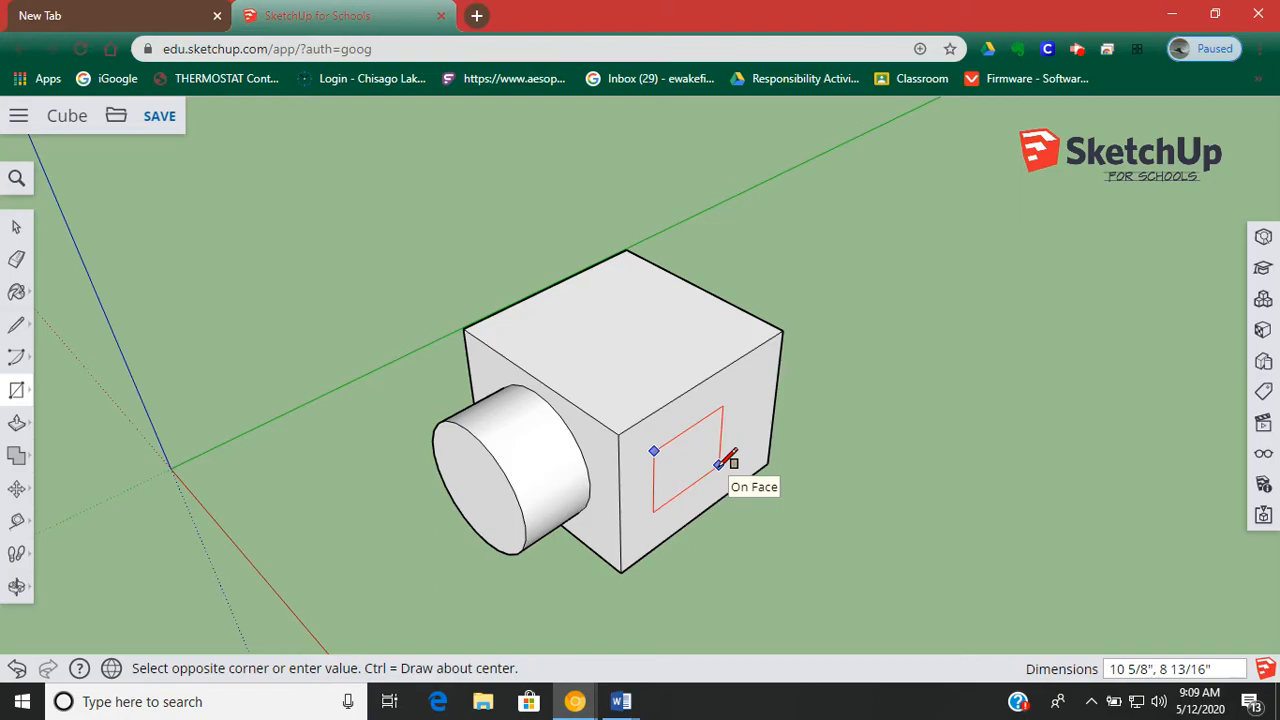
pyautogui.press('o')
pyautogui.moveTo(718, 460); pyautogui.dragTo(500, 335)
pyautogui.press('r')
pyautogui.click(594, 409)
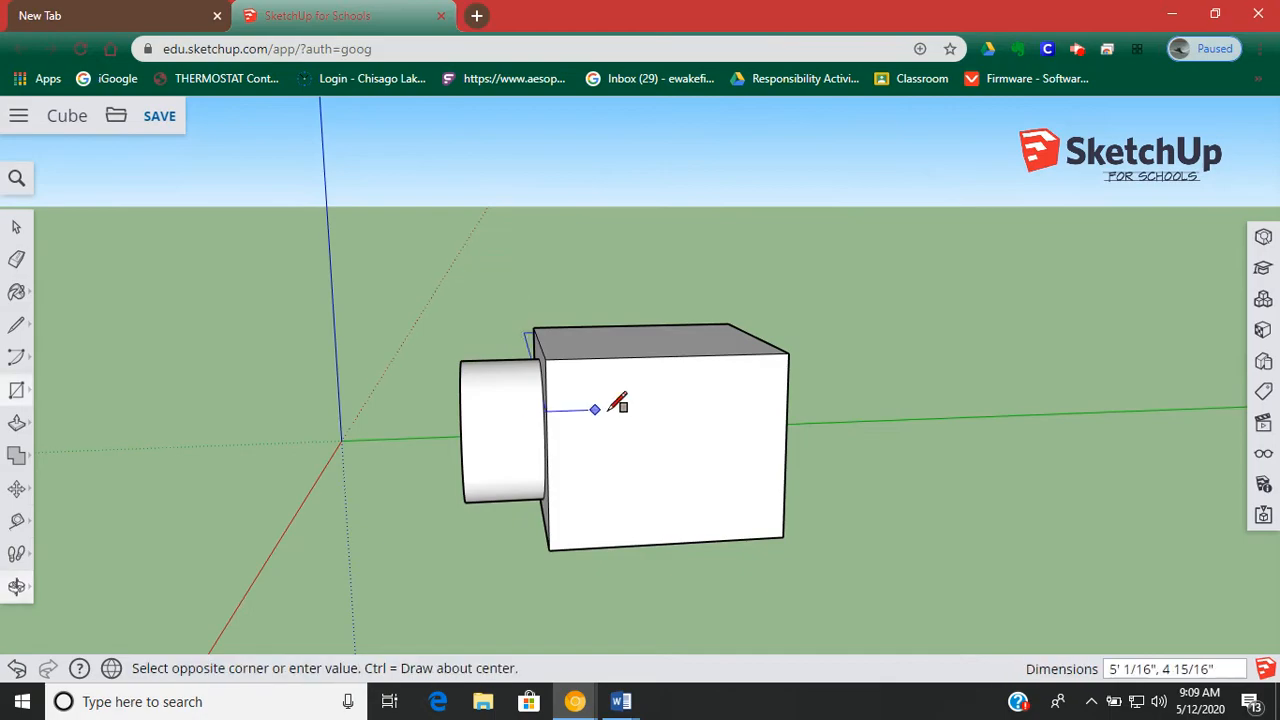
pyautogui.click(740, 492)
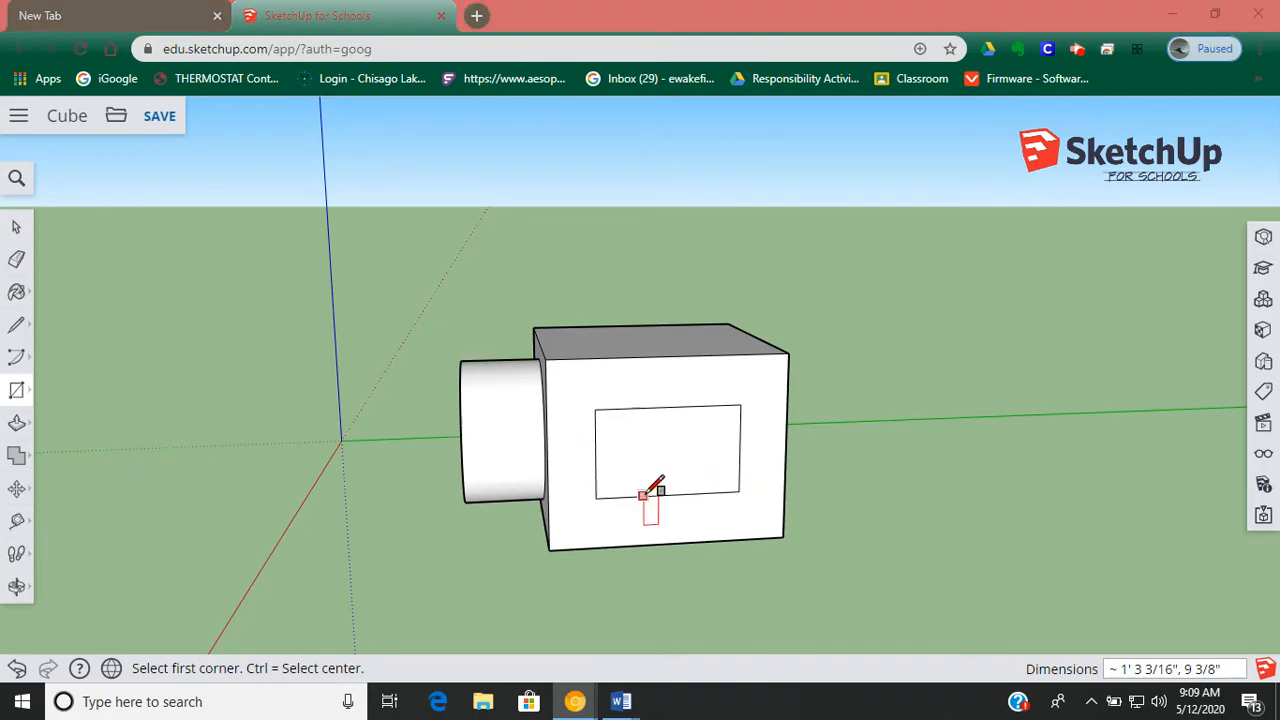
# Push/Pull the rectangle on the right front face outward about 11 7/16" into a block
pyautogui.moveTo(594, 494); pyautogui.dragTo(680, 533, button='middle')
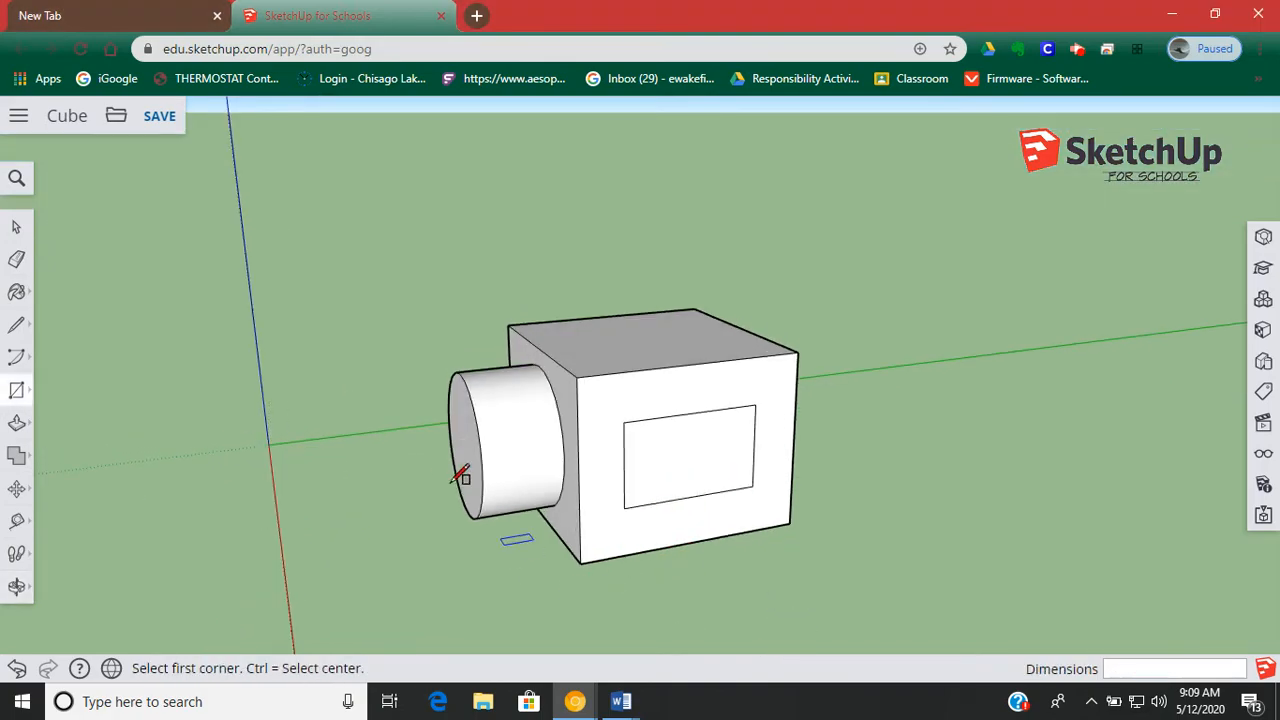
pyautogui.click(17, 424)
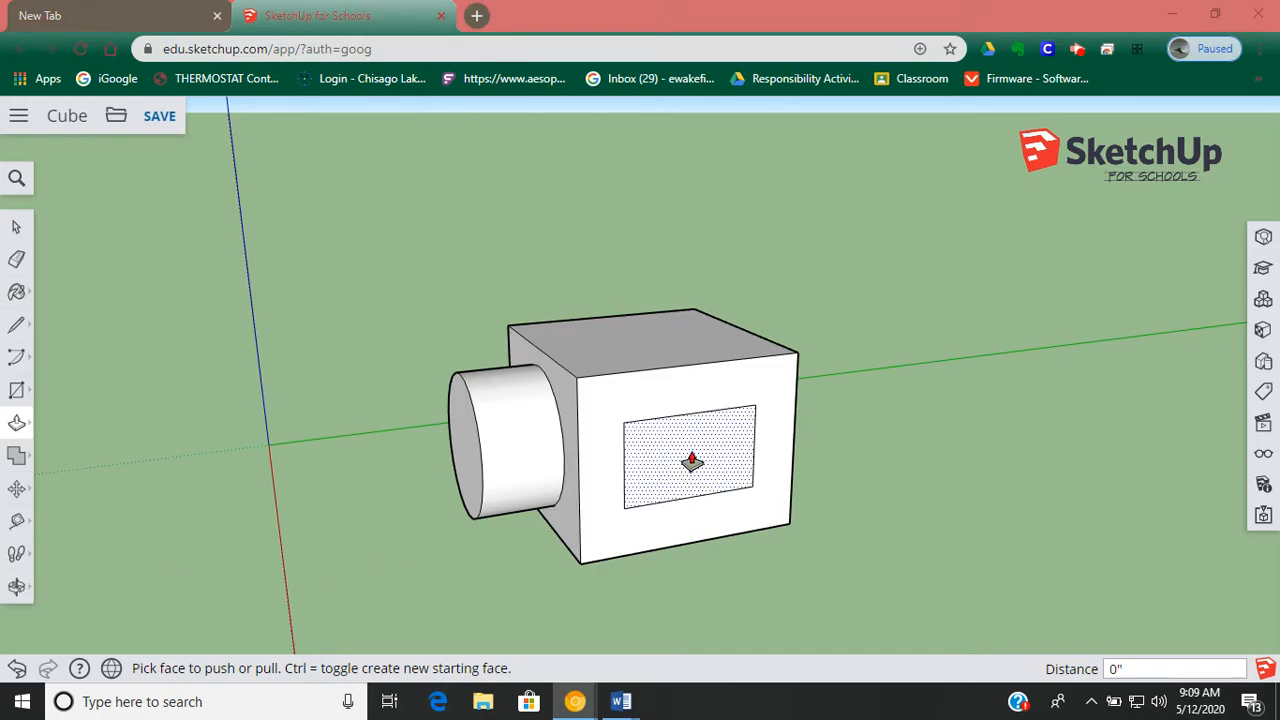
pyautogui.moveTo(691, 462); pyautogui.dragTo(891, 488)
pyautogui.press('o')
pyautogui.moveTo(891, 488); pyautogui.dragTo(896, 508, button='middle')
pyautogui.moveTo(820, 505); pyautogui.dragTo(794, 497)
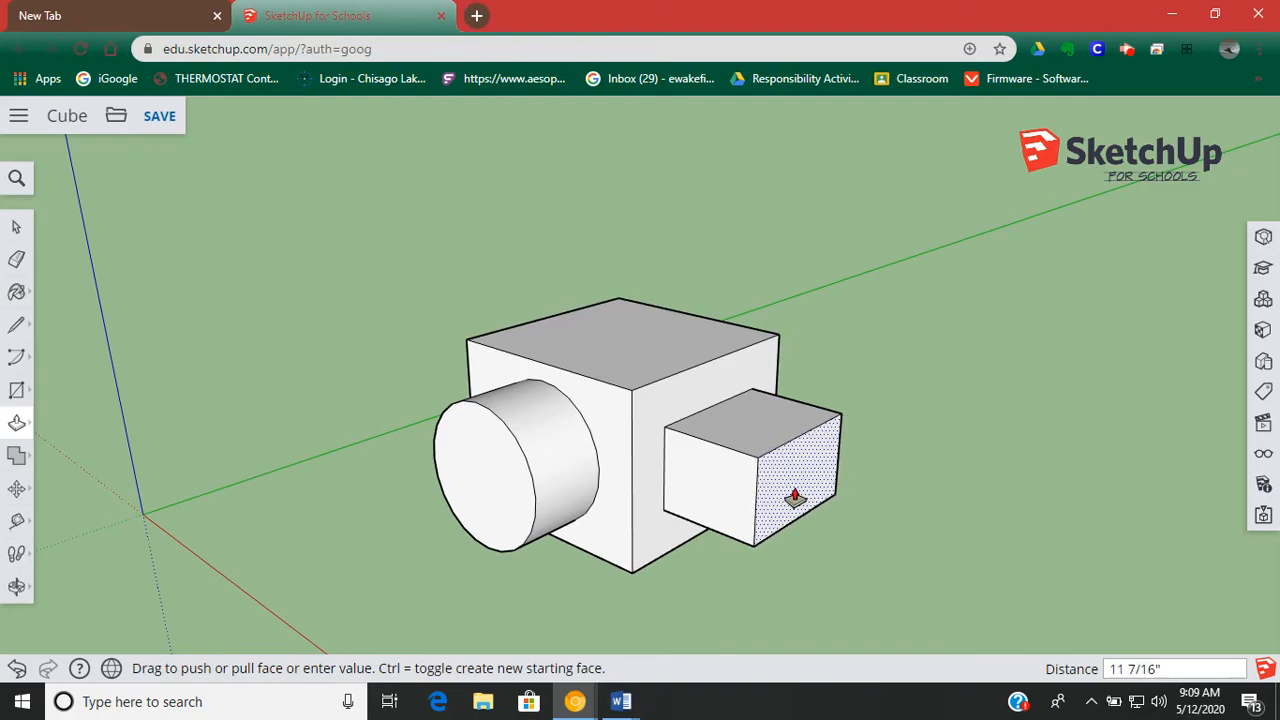
pyautogui.click(1063, 390)
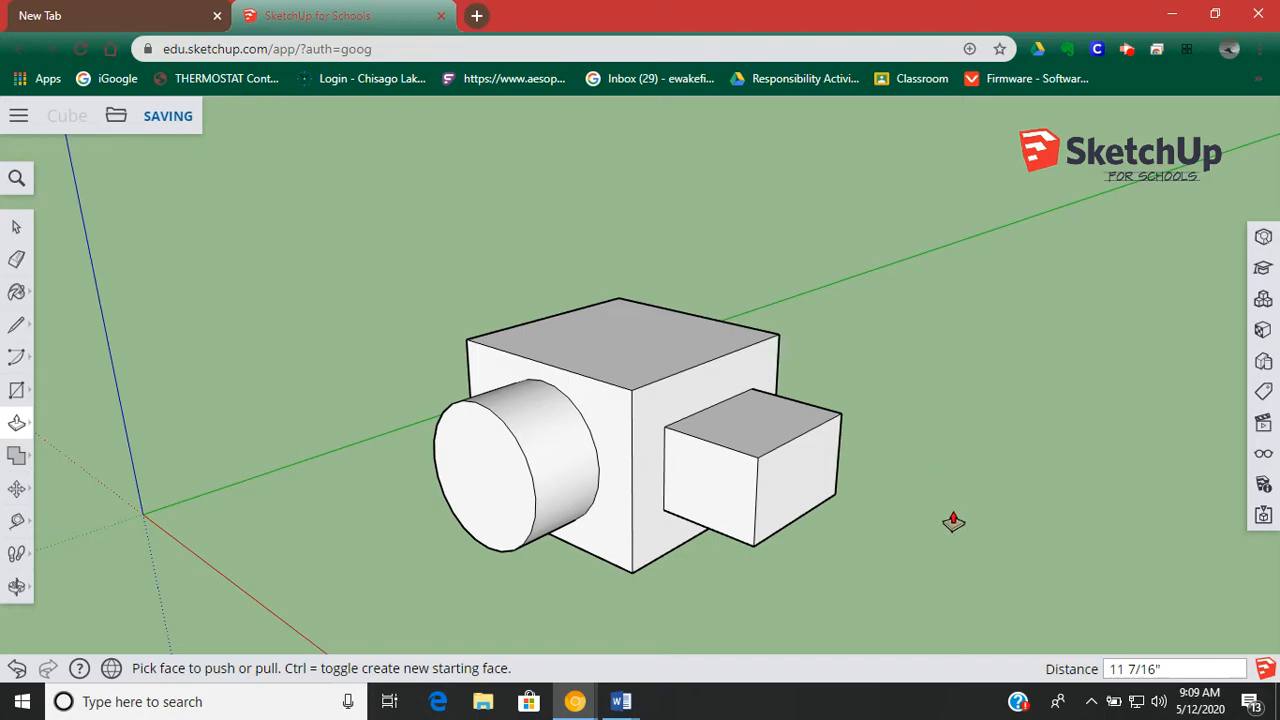
# Draw a circle with a radius of about 7 5/8" in the middle of the cube's top face
pyautogui.click(16, 227)
pyautogui.press('o')
pyautogui.moveTo(877, 514); pyautogui.dragTo(636, 446)
pyautogui.press('space')
pyautogui.press('o')
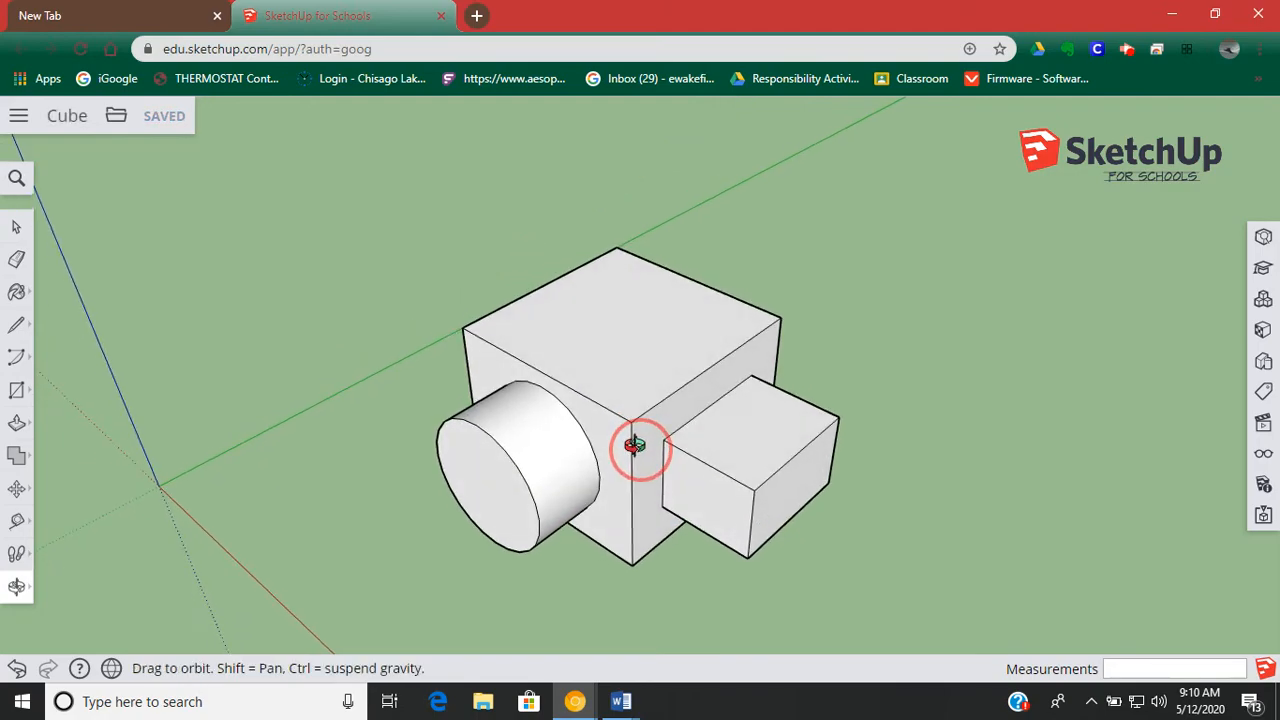
pyautogui.press('space')
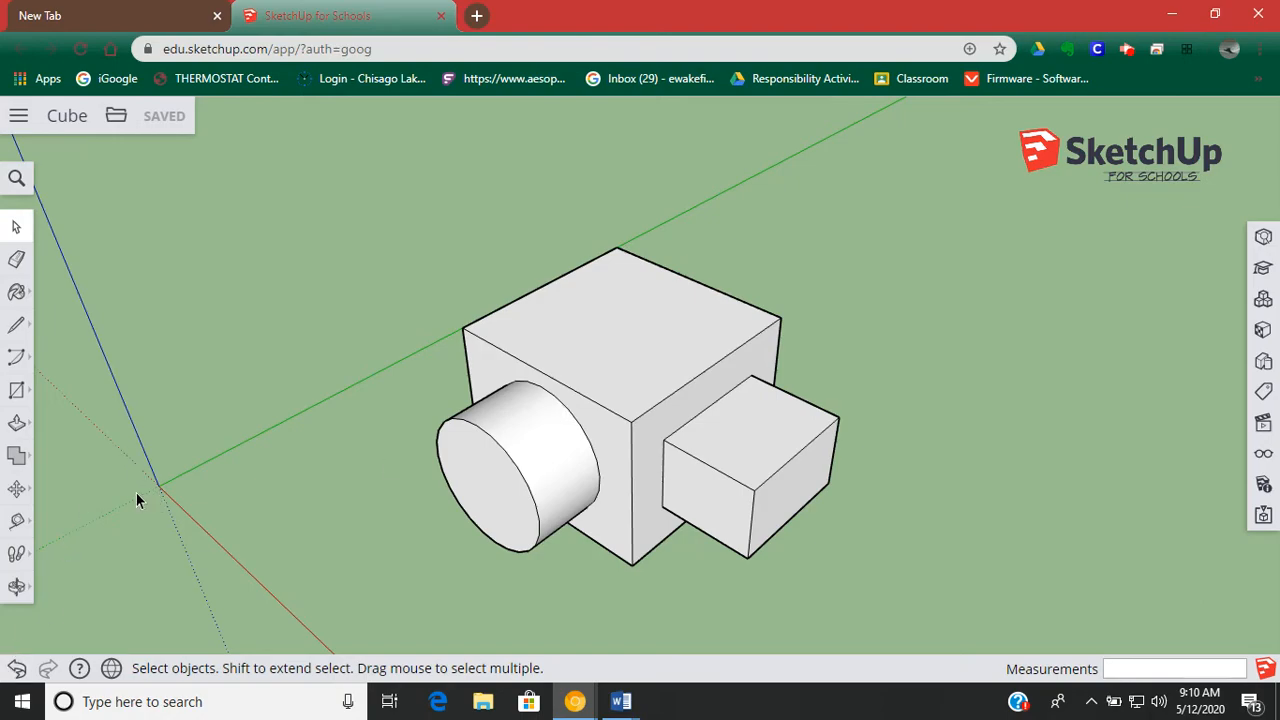
pyautogui.click(17, 392)
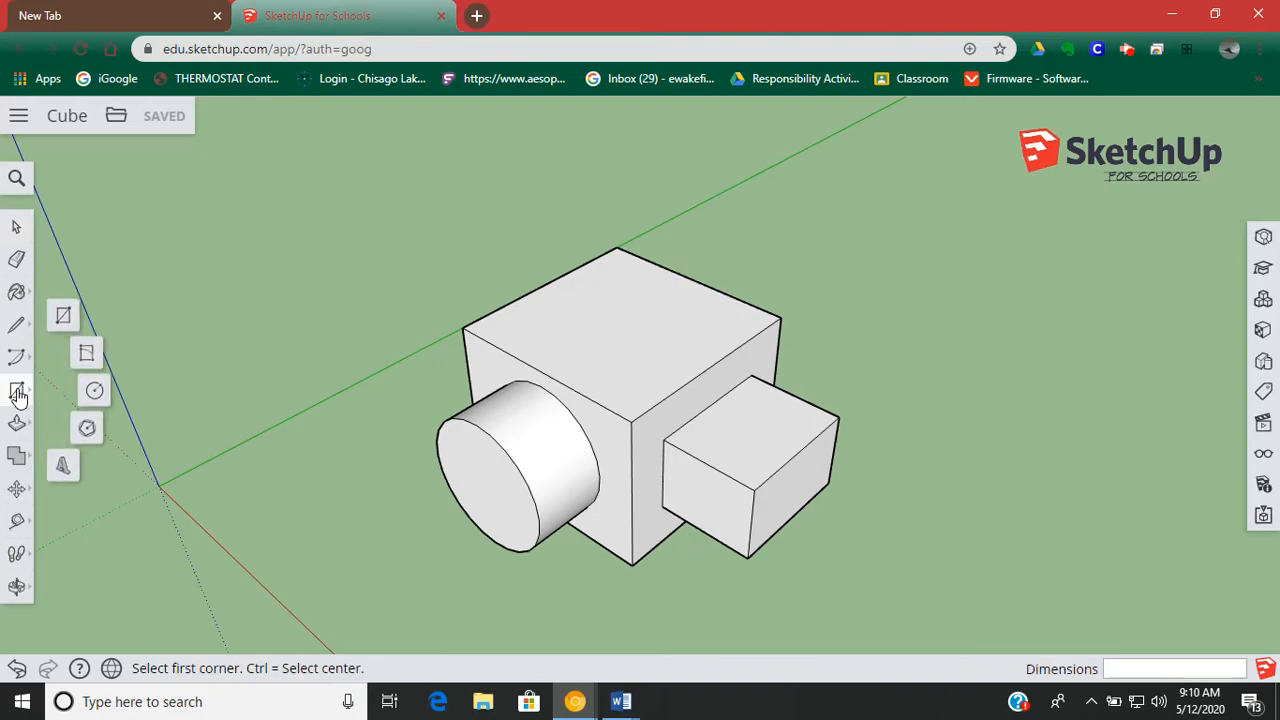
pyautogui.click(94, 390)
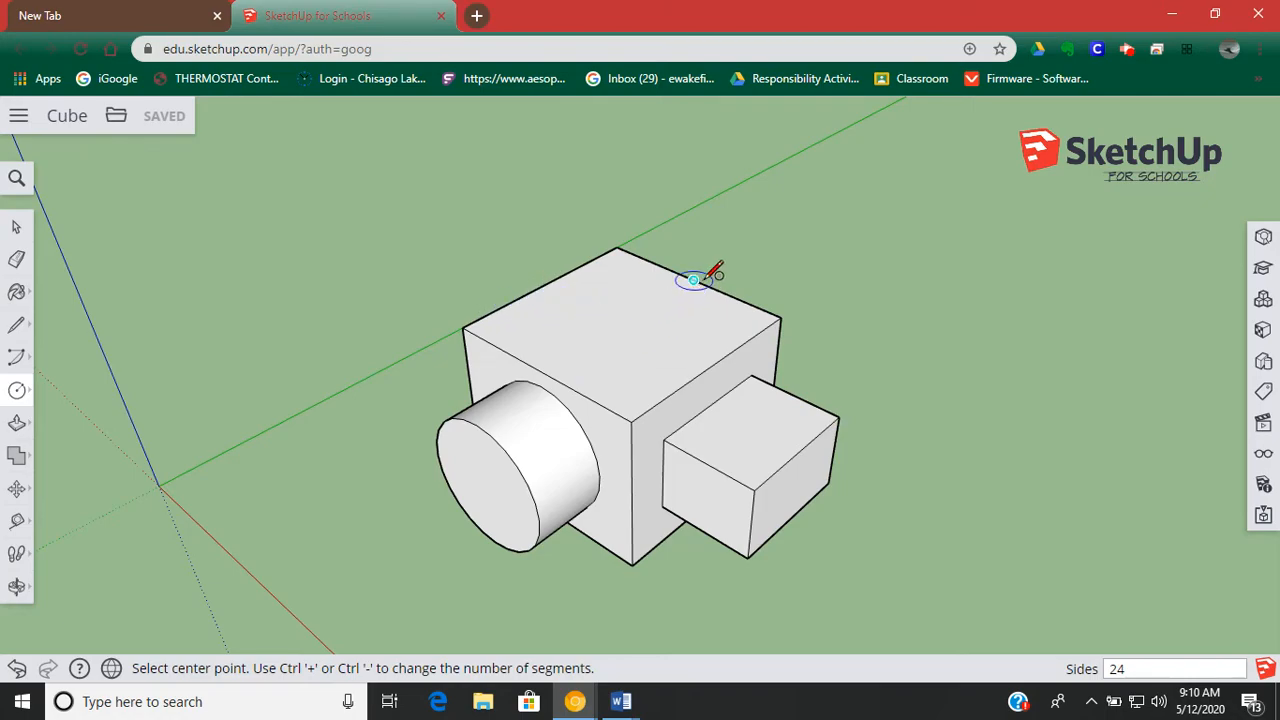
pyautogui.click(623, 323)
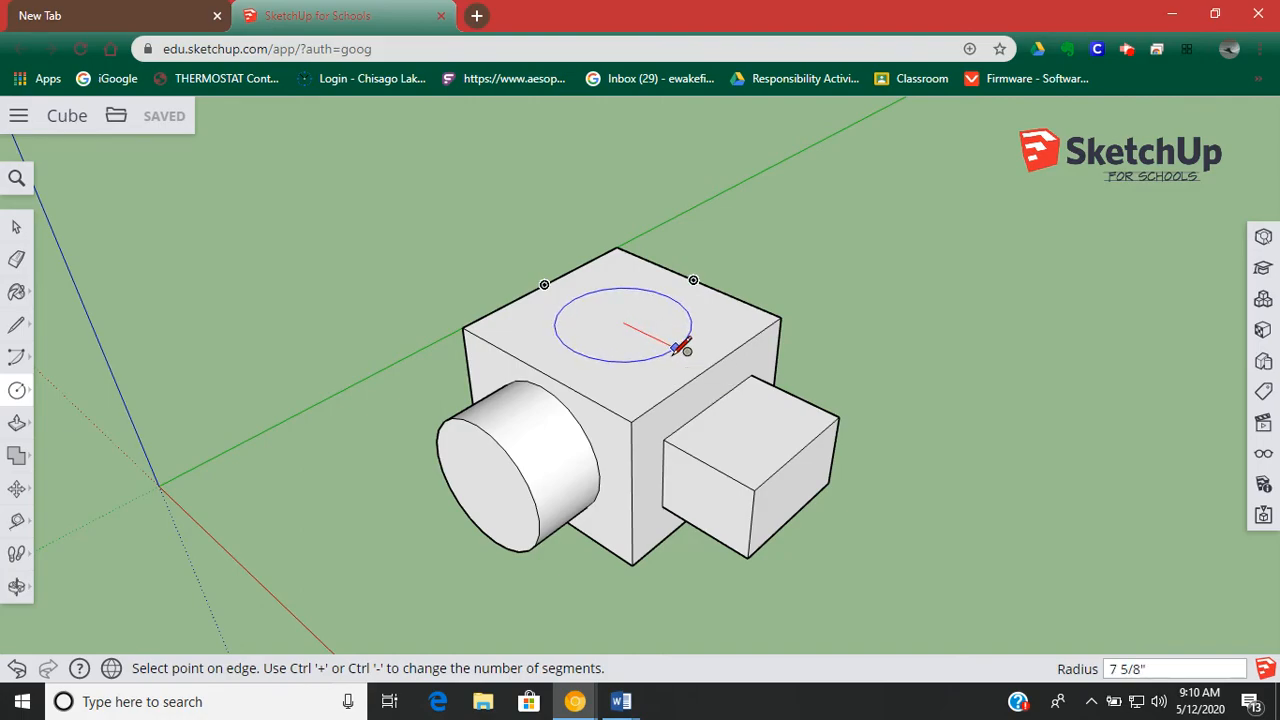
pyautogui.click(681, 347)
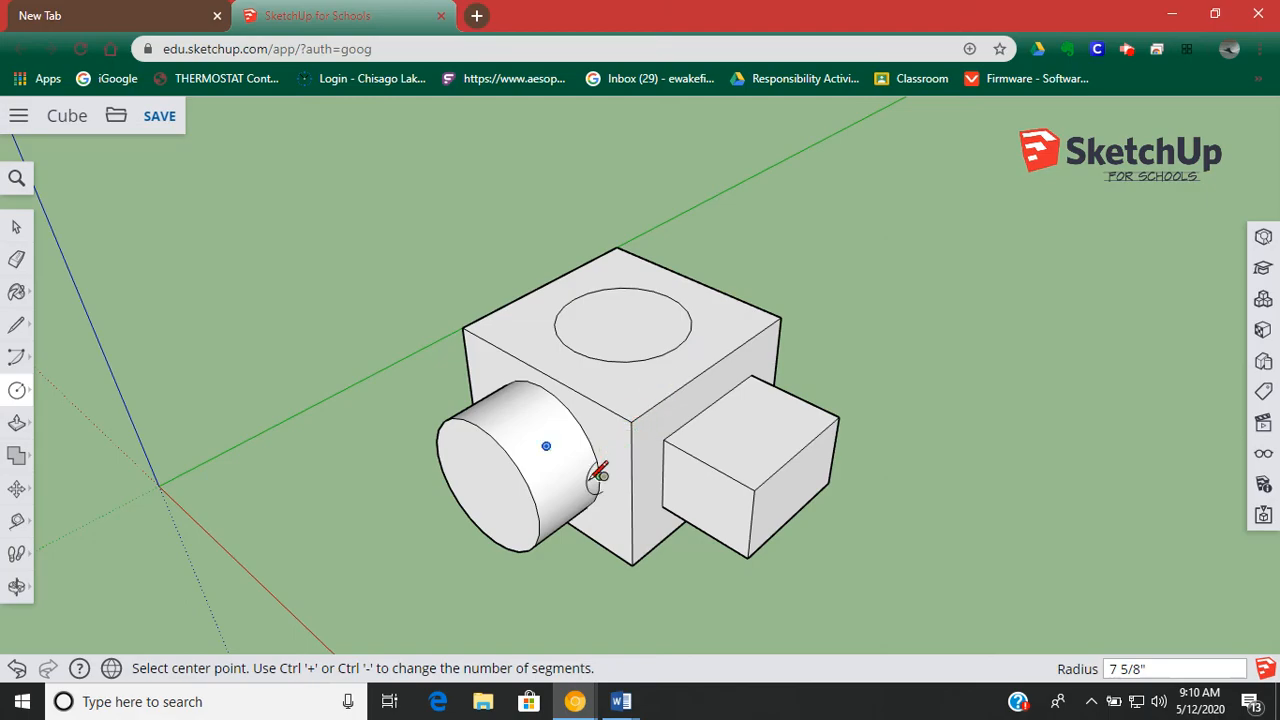
# Push/Pull the circle on the top face about 7 1/8" down into the cube to form a round hole
pyautogui.click(18, 423)
pyautogui.click(62, 390)
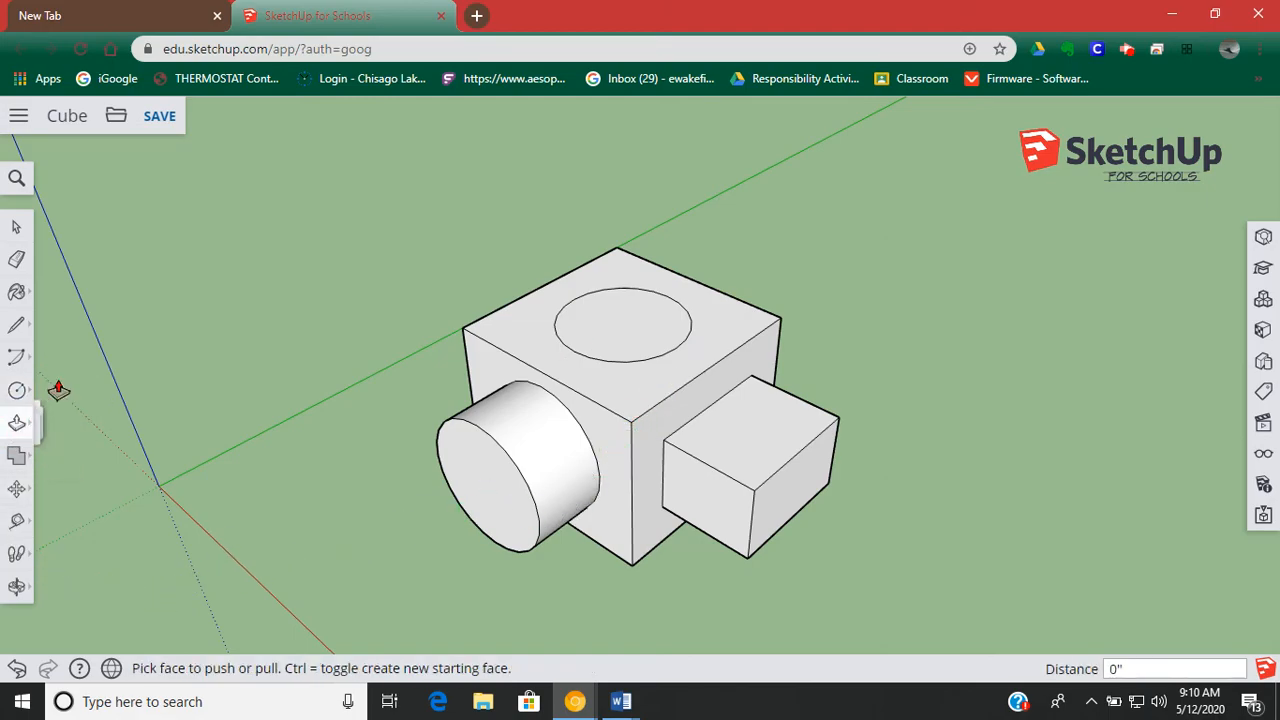
pyautogui.click(632, 325)
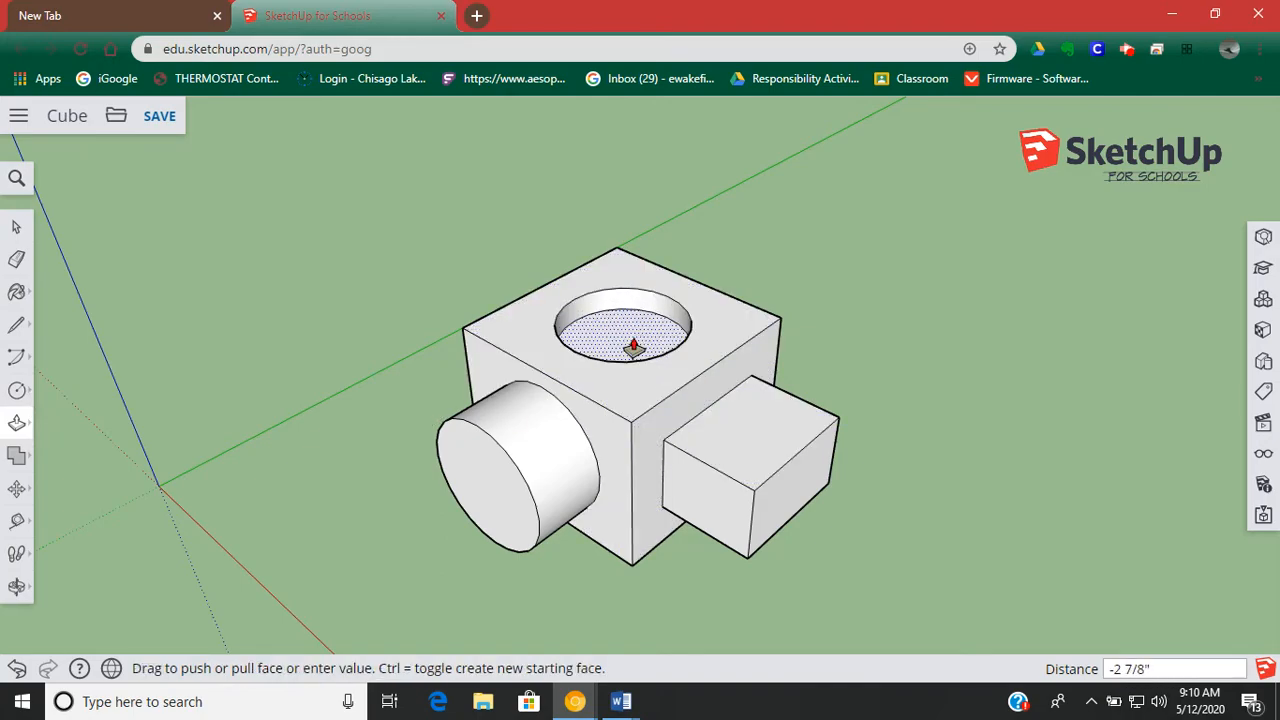
pyautogui.click(618, 342)
pyautogui.moveTo(611, 338); pyautogui.dragTo(609, 437, button='middle')
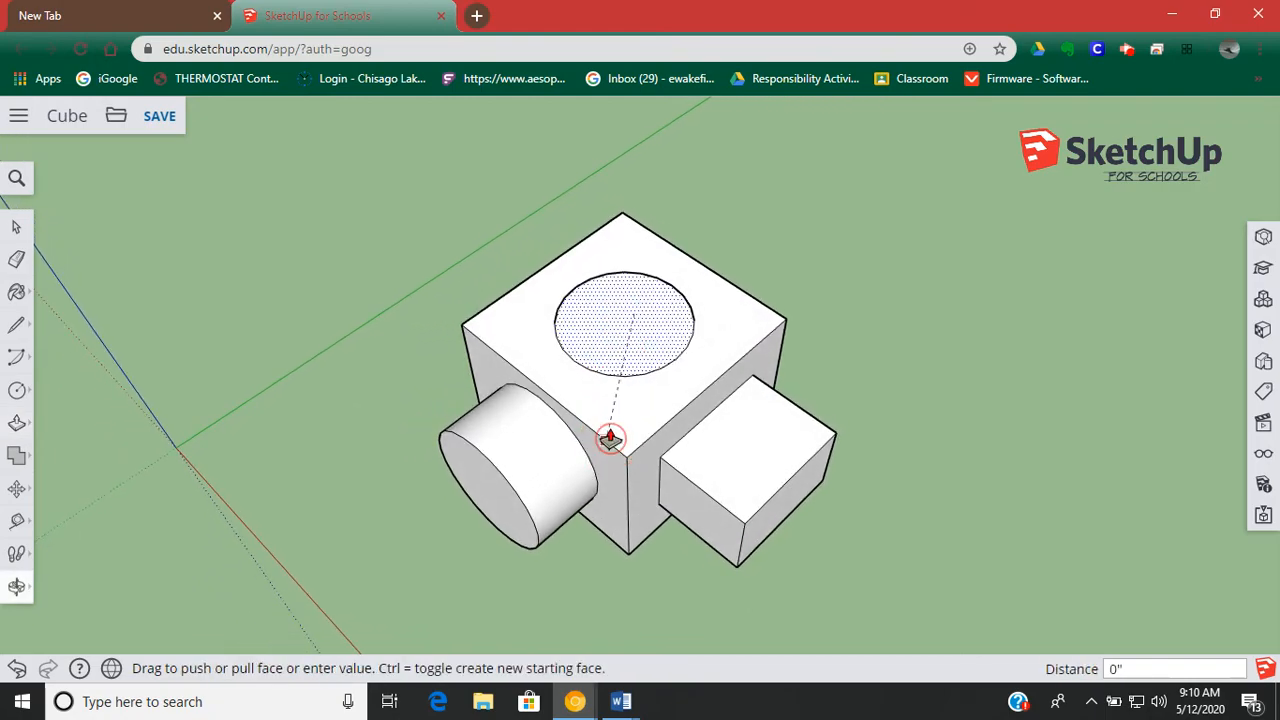
pyautogui.click(624, 357)
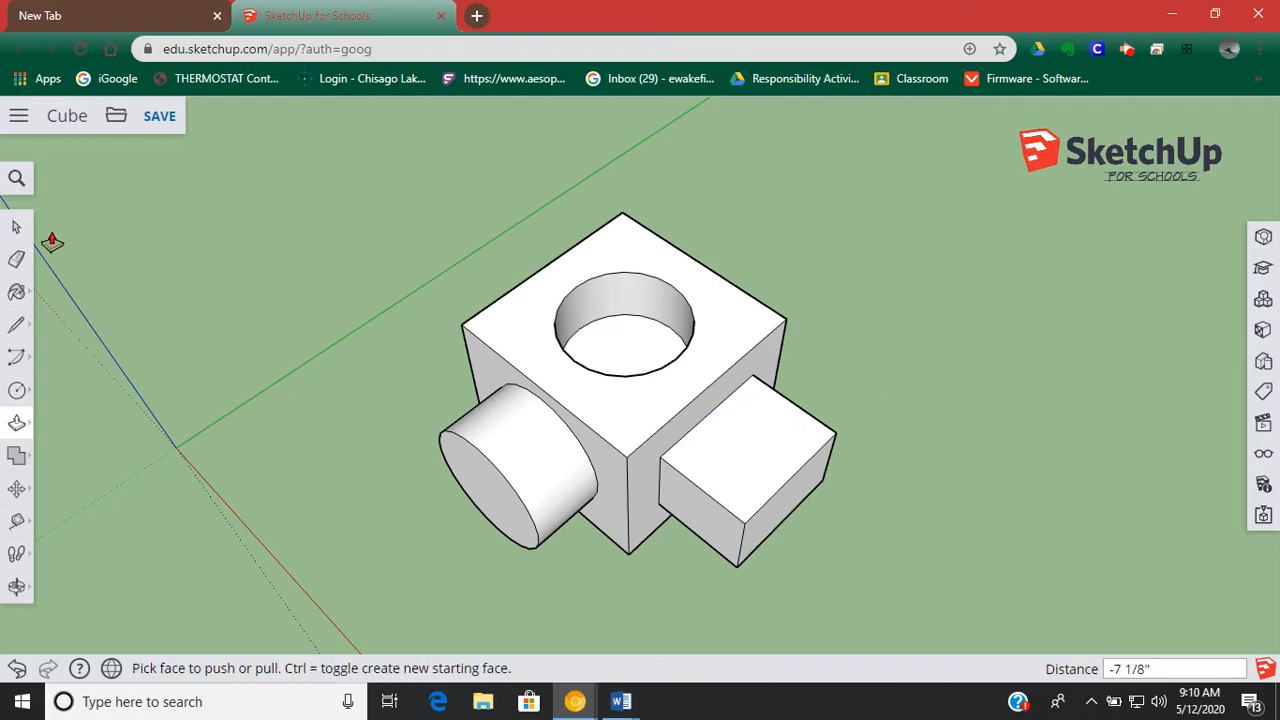
pyautogui.click(13, 228)
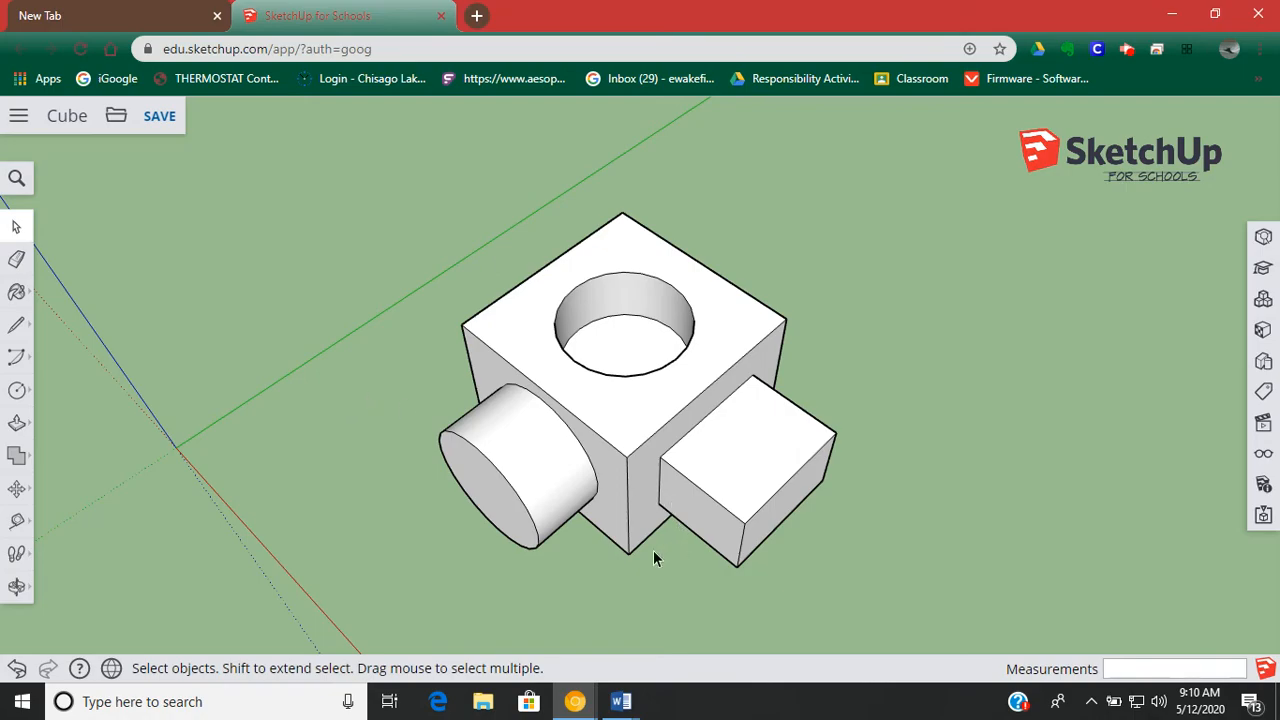
pyautogui.moveTo(623, 515); pyautogui.dragTo(704, 220, button='middle')
pyautogui.moveTo(627, 428); pyautogui.dragTo(580, 652, button='middle')
pyautogui.moveTo(622, 480); pyautogui.dragTo(636, 458, button='middle')
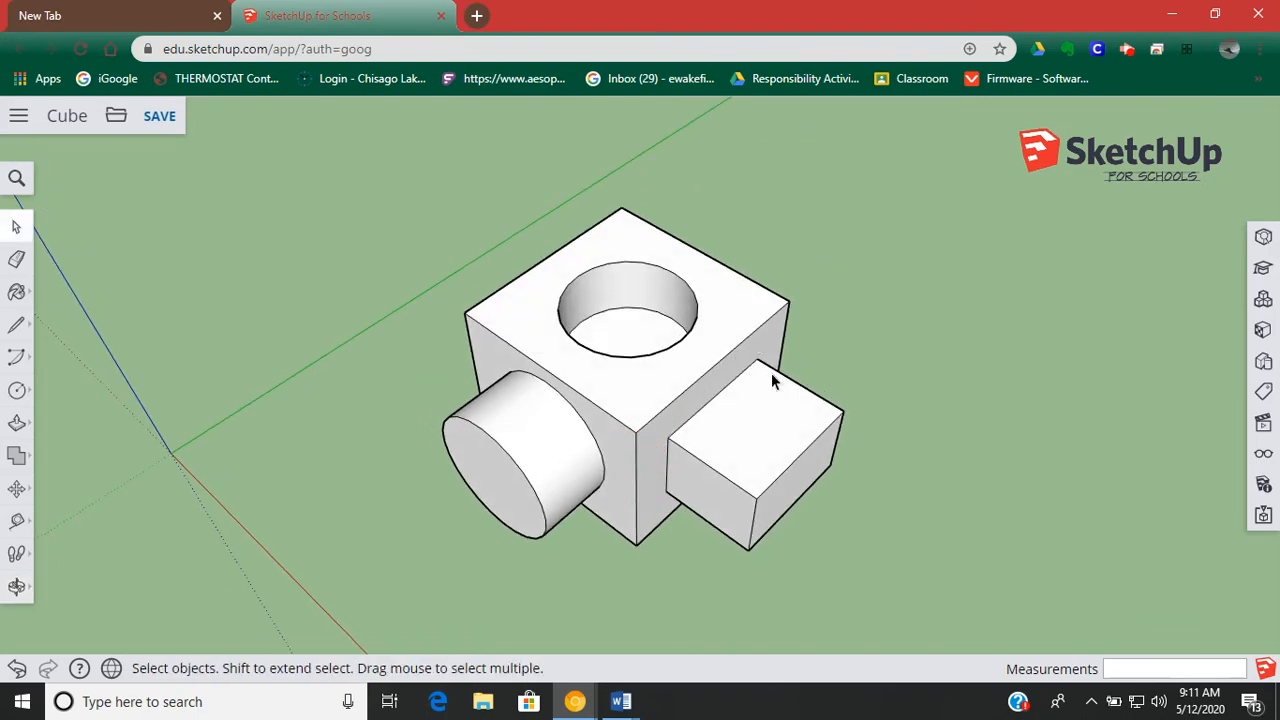
pyautogui.moveTo(636, 475)
pyautogui.mouseDown(button='middle')
pyautogui.moveTo(634, 397)
pyautogui.moveTo(626, 488)
pyautogui.mouseUp(button='middle')
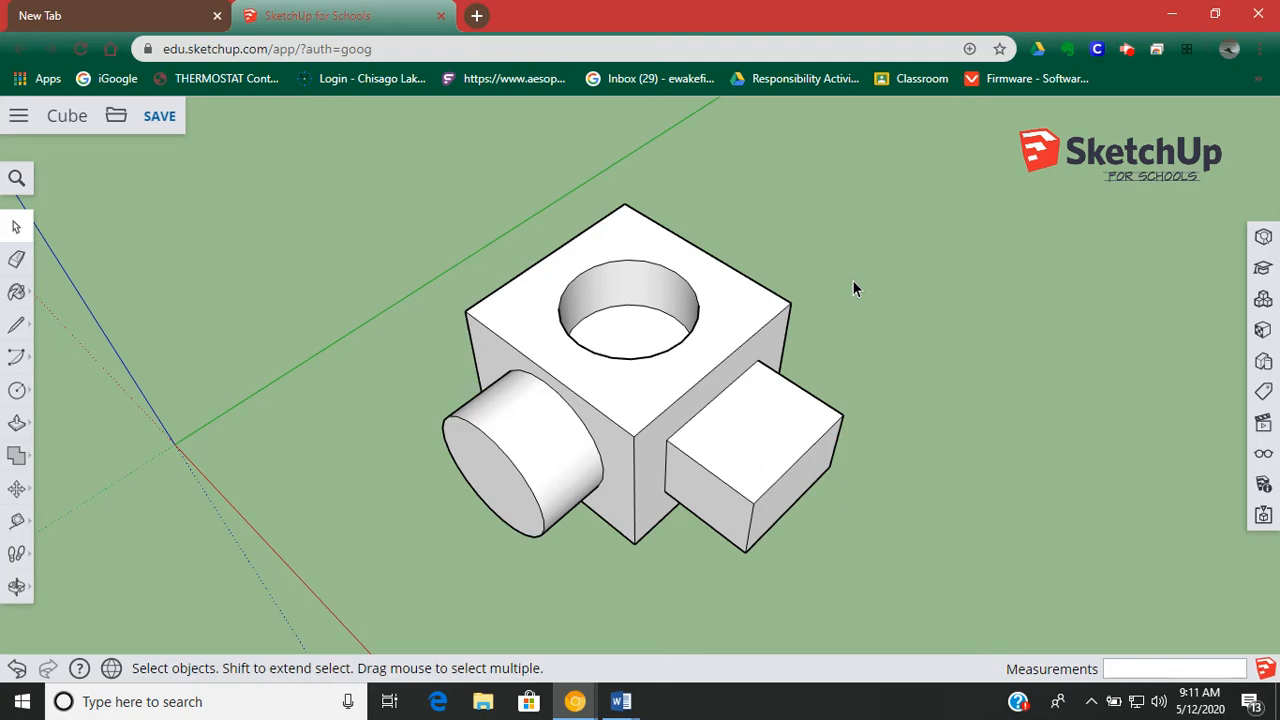
pyautogui.moveTo(644, 440); pyautogui.dragTo(600, 450, button='middle')
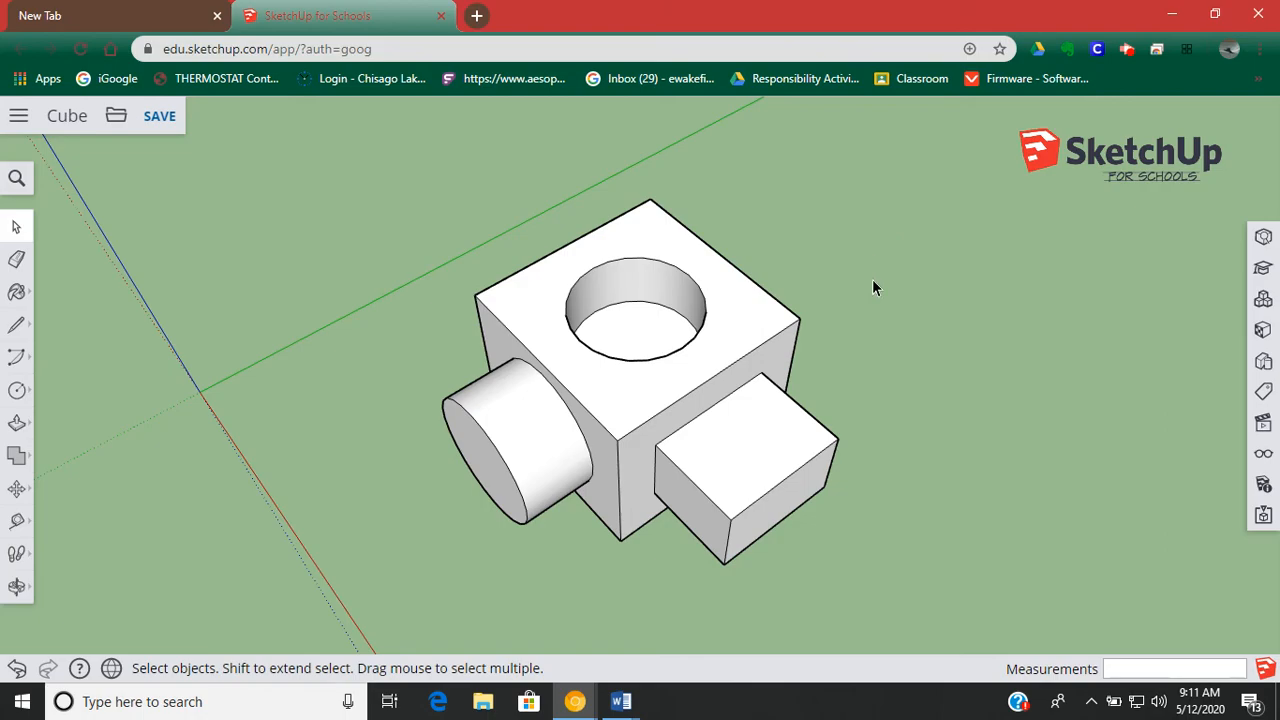
pyautogui.moveTo(646, 383); pyautogui.dragTo(666, 363, button='middle')
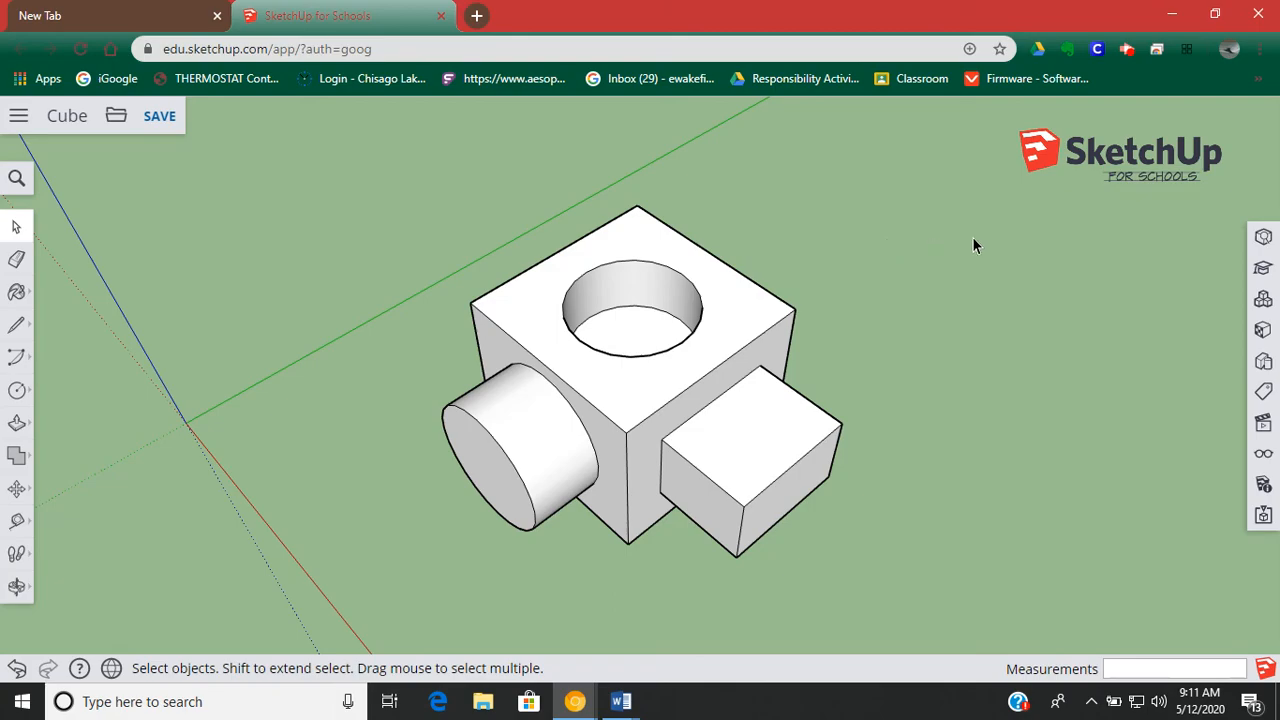
pyautogui.click(1127, 50)
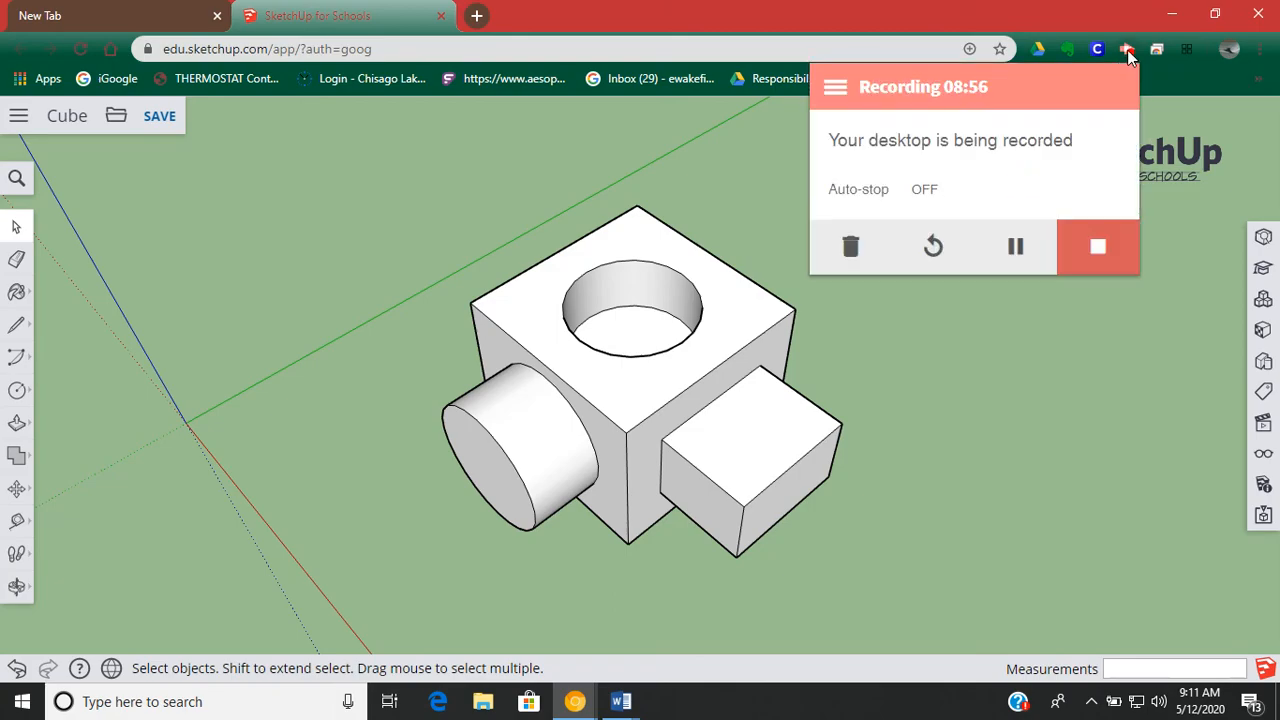